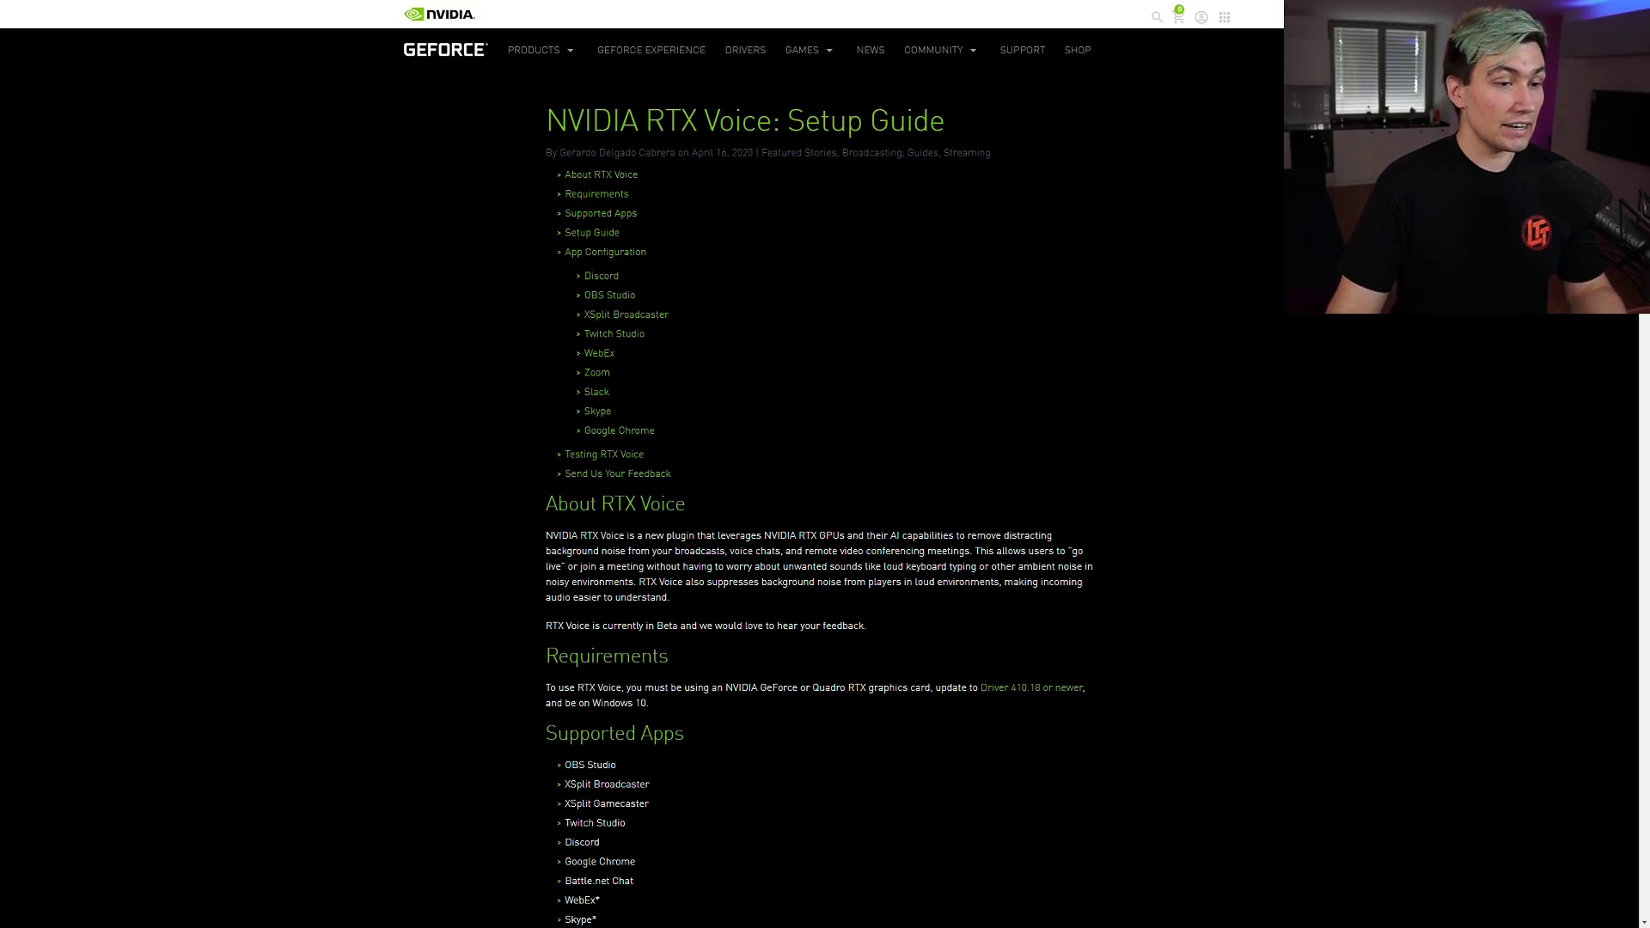
Download the RTX Voice app from the NVIDIA setup guide and run its installer through the system check, closing it there.
scroll(1148, 464, down, 1)
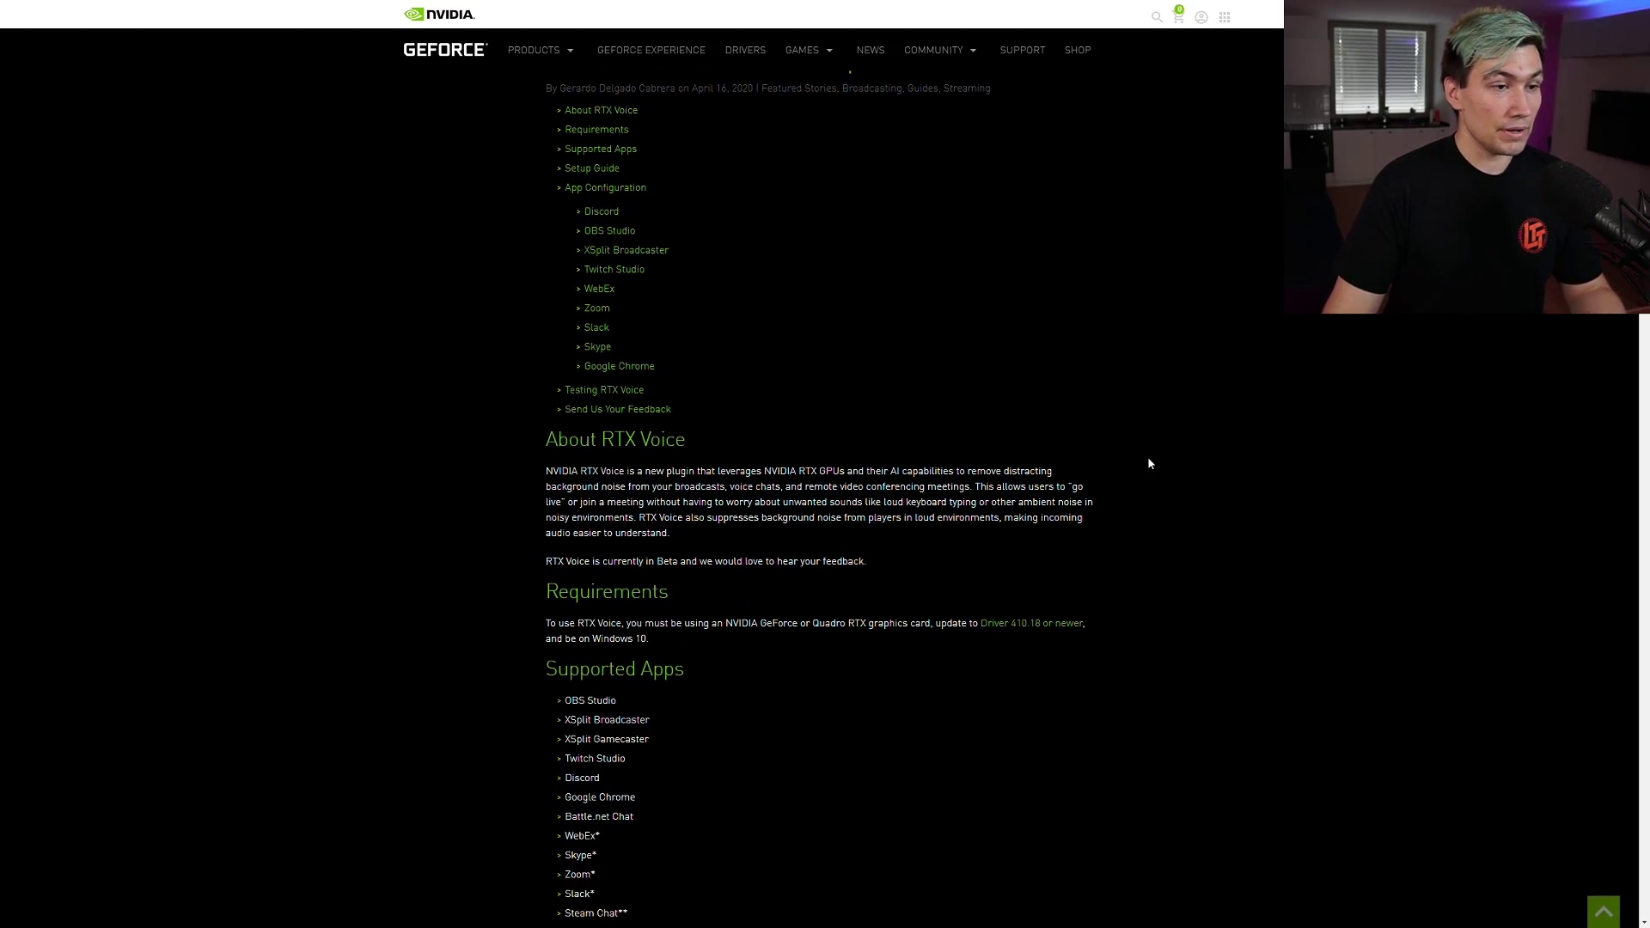
scroll(1148, 464, down, 6)
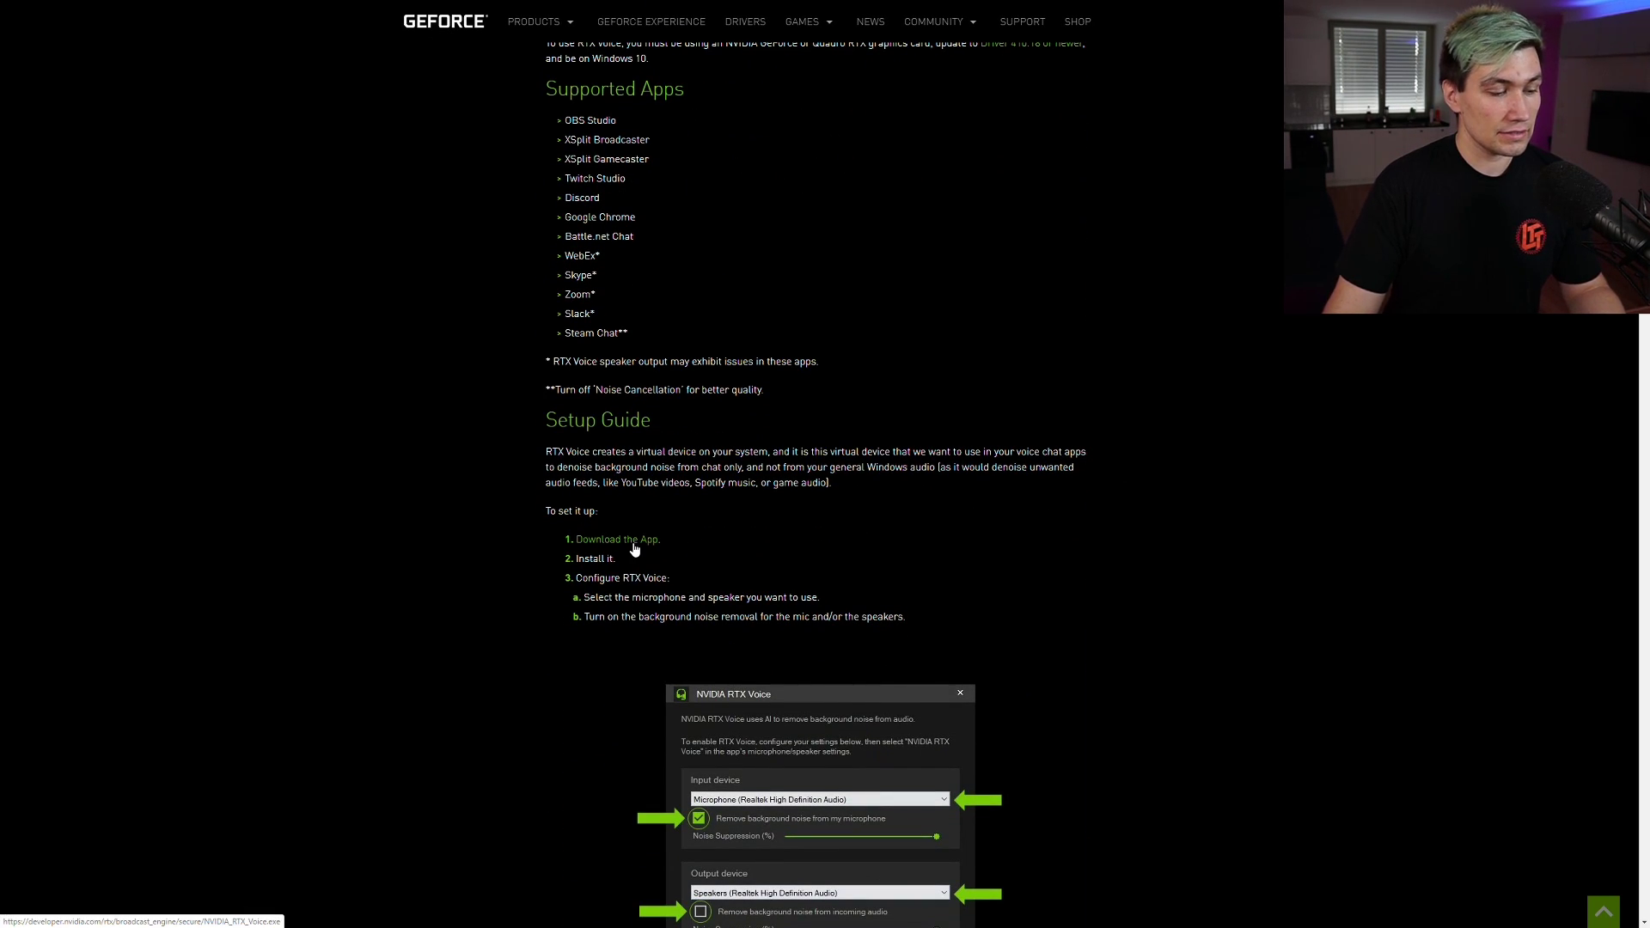
click(634, 548)
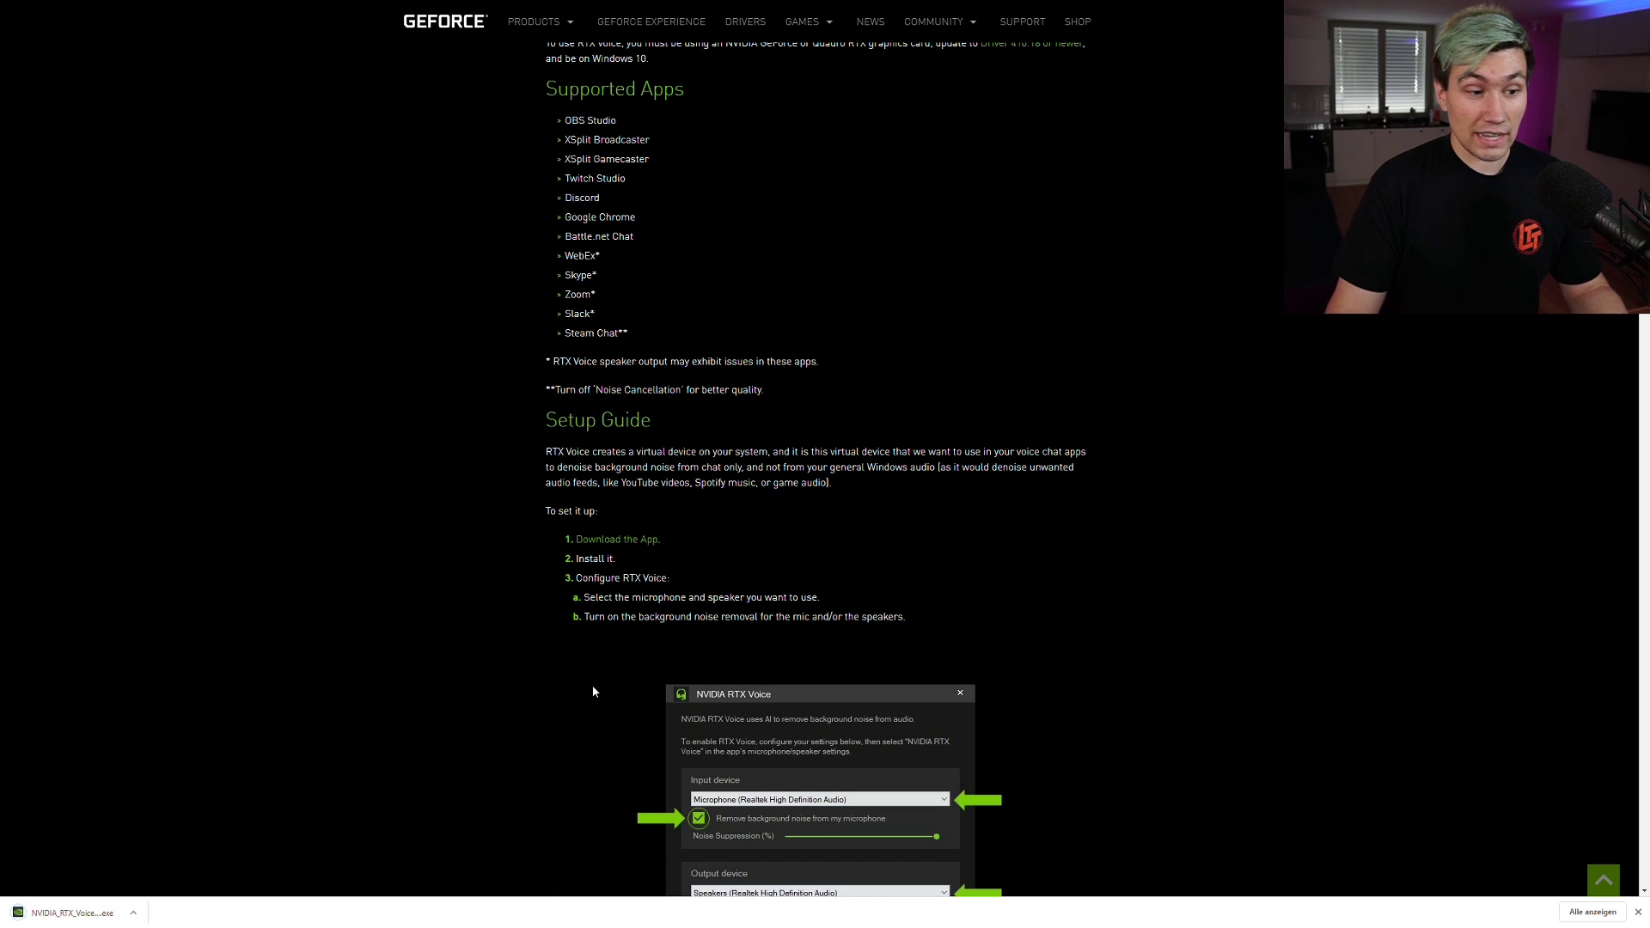
click(72, 912)
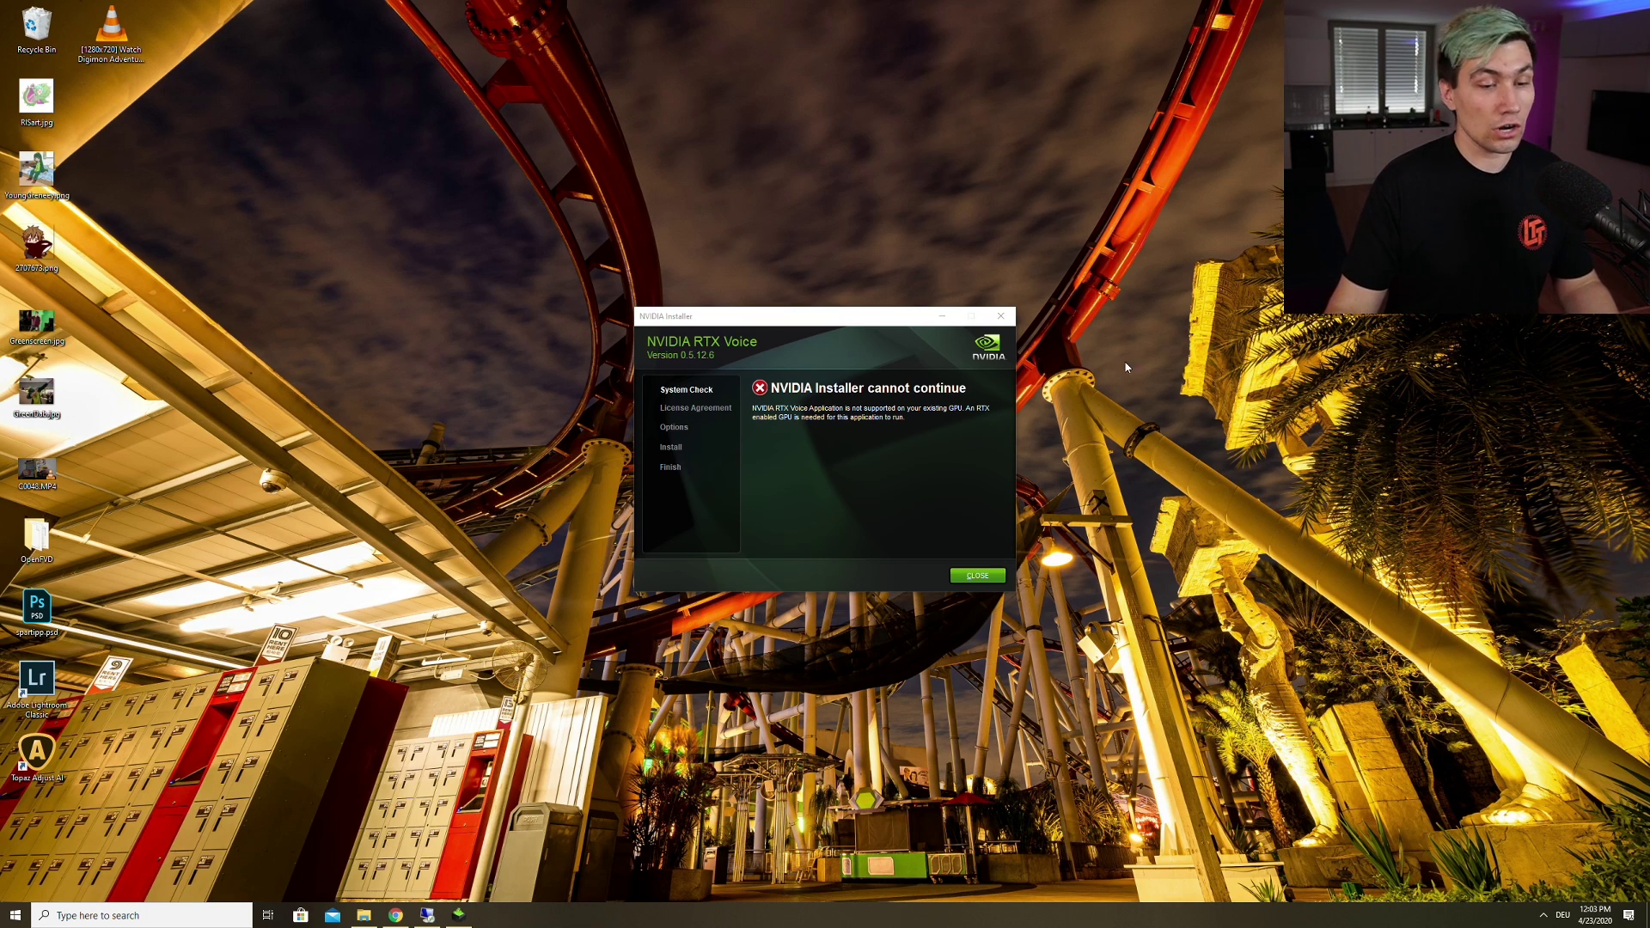
click(978, 575)
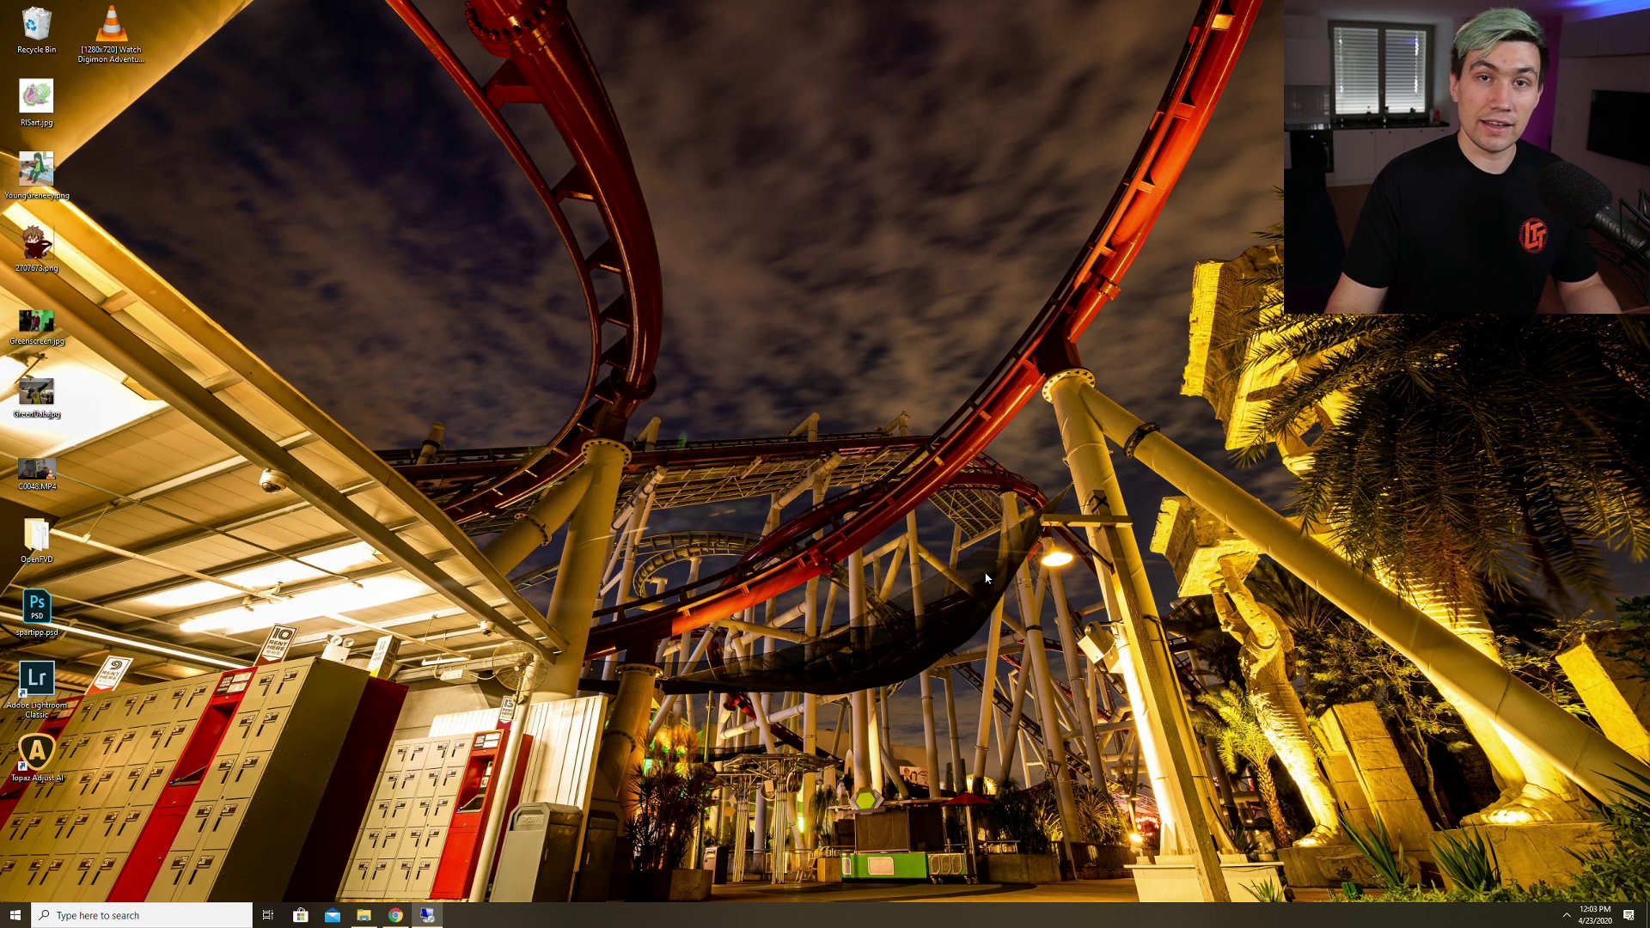
Switch to File Explorer and open the extracted installer folder C:\temp\NVRTXVoice.
click(364, 914)
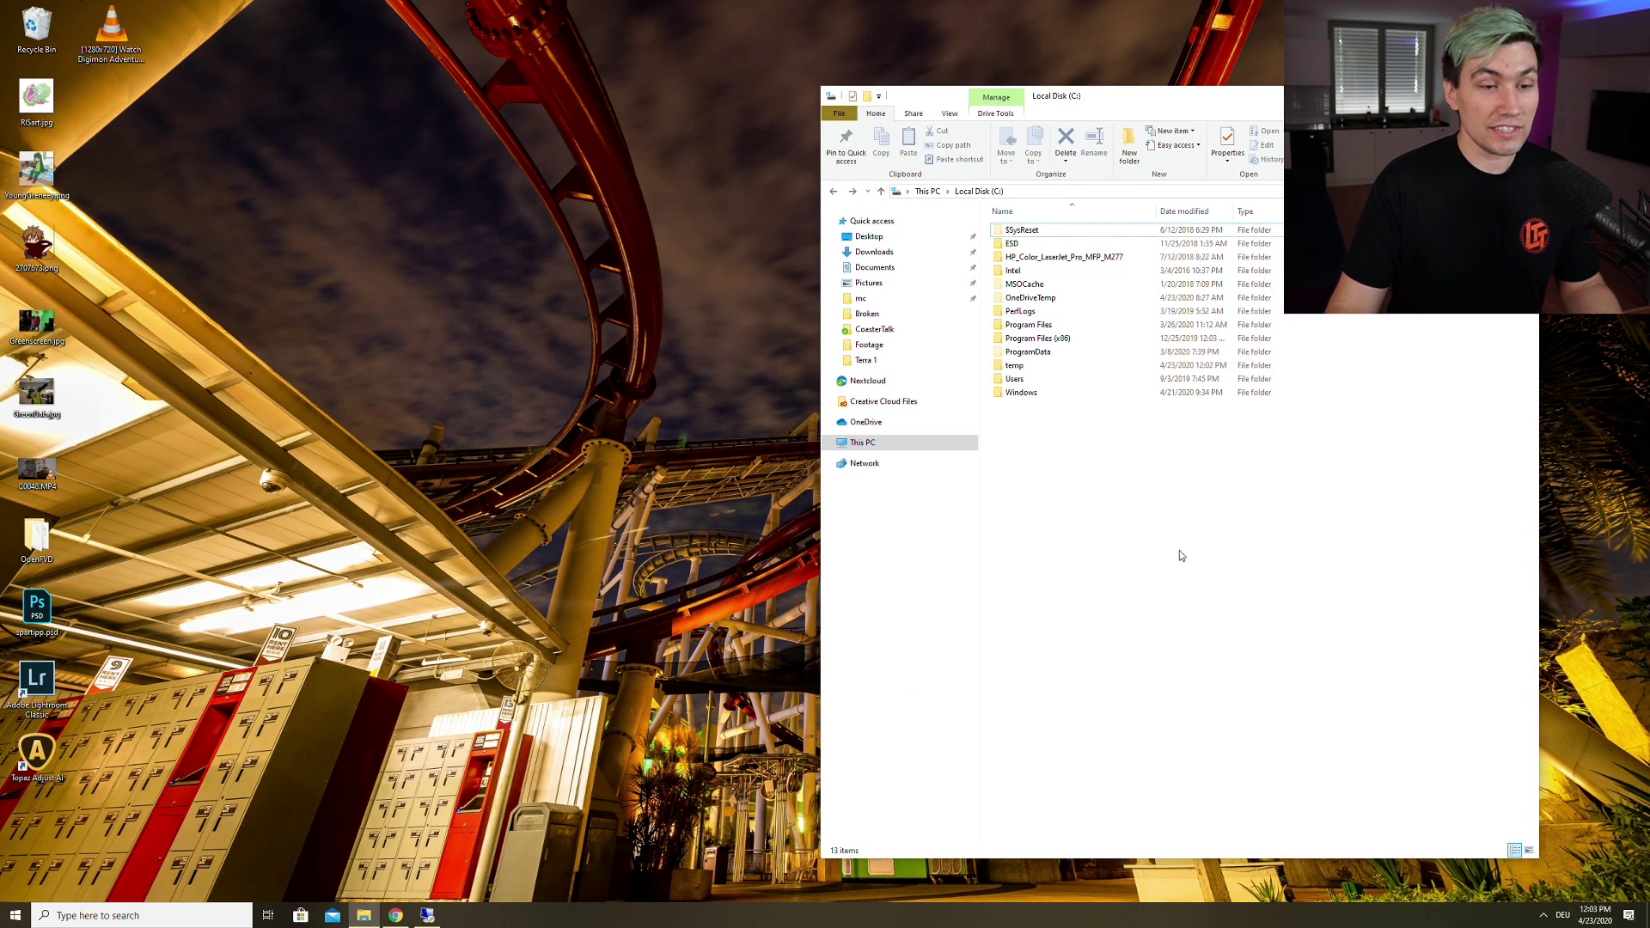
double_click(1038, 372)
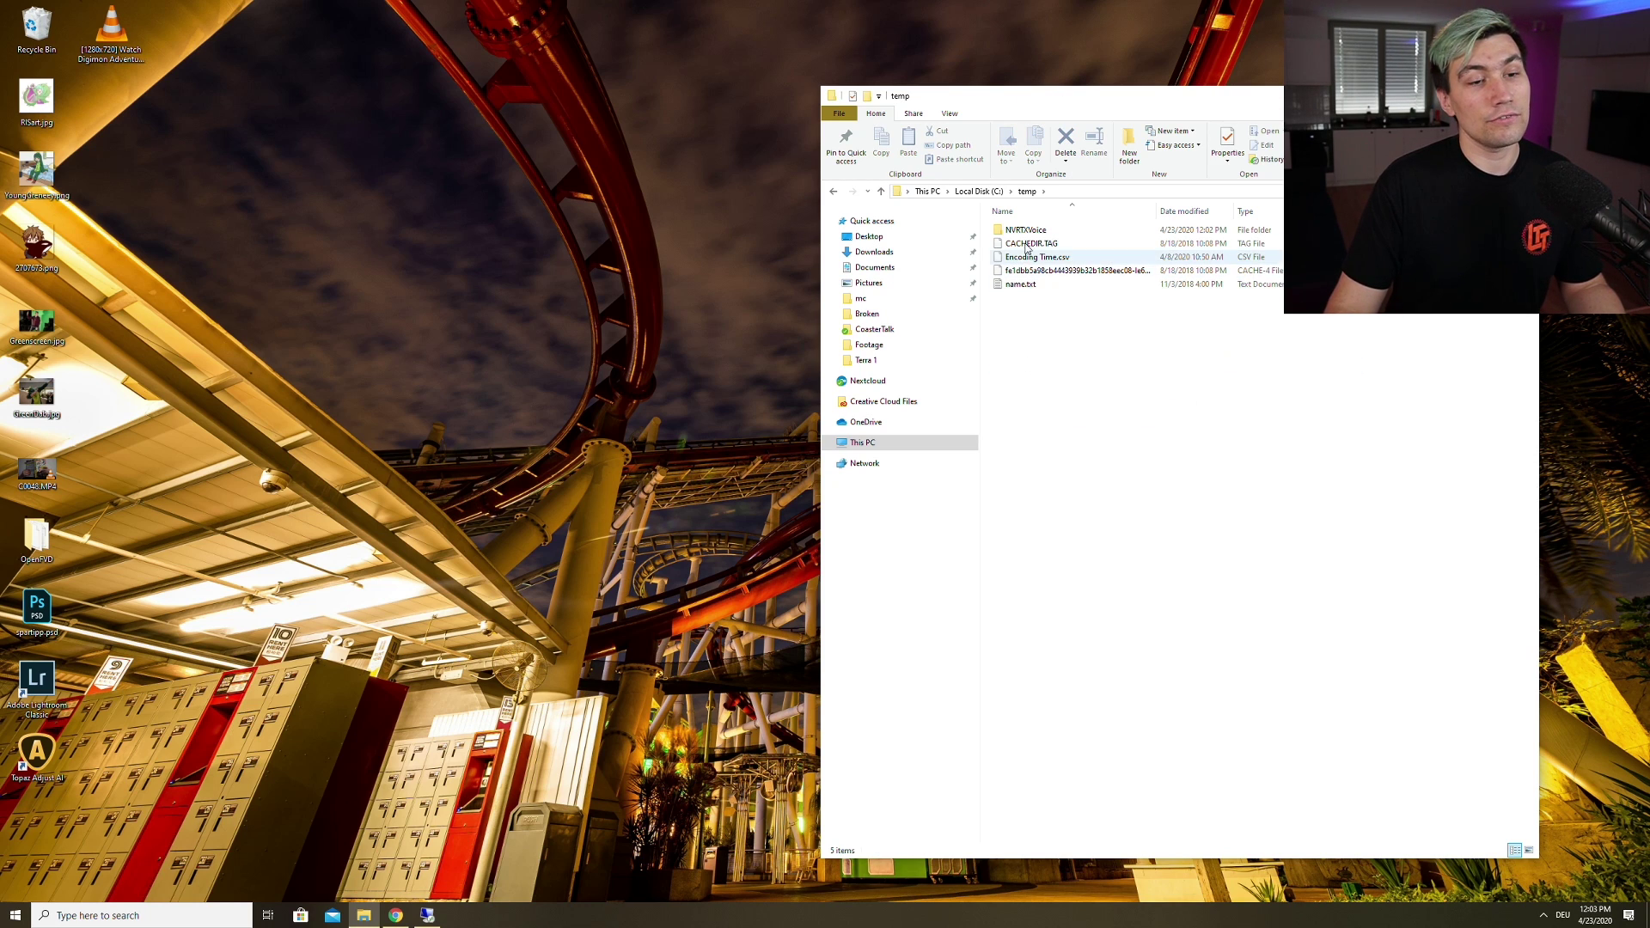
click(1033, 232)
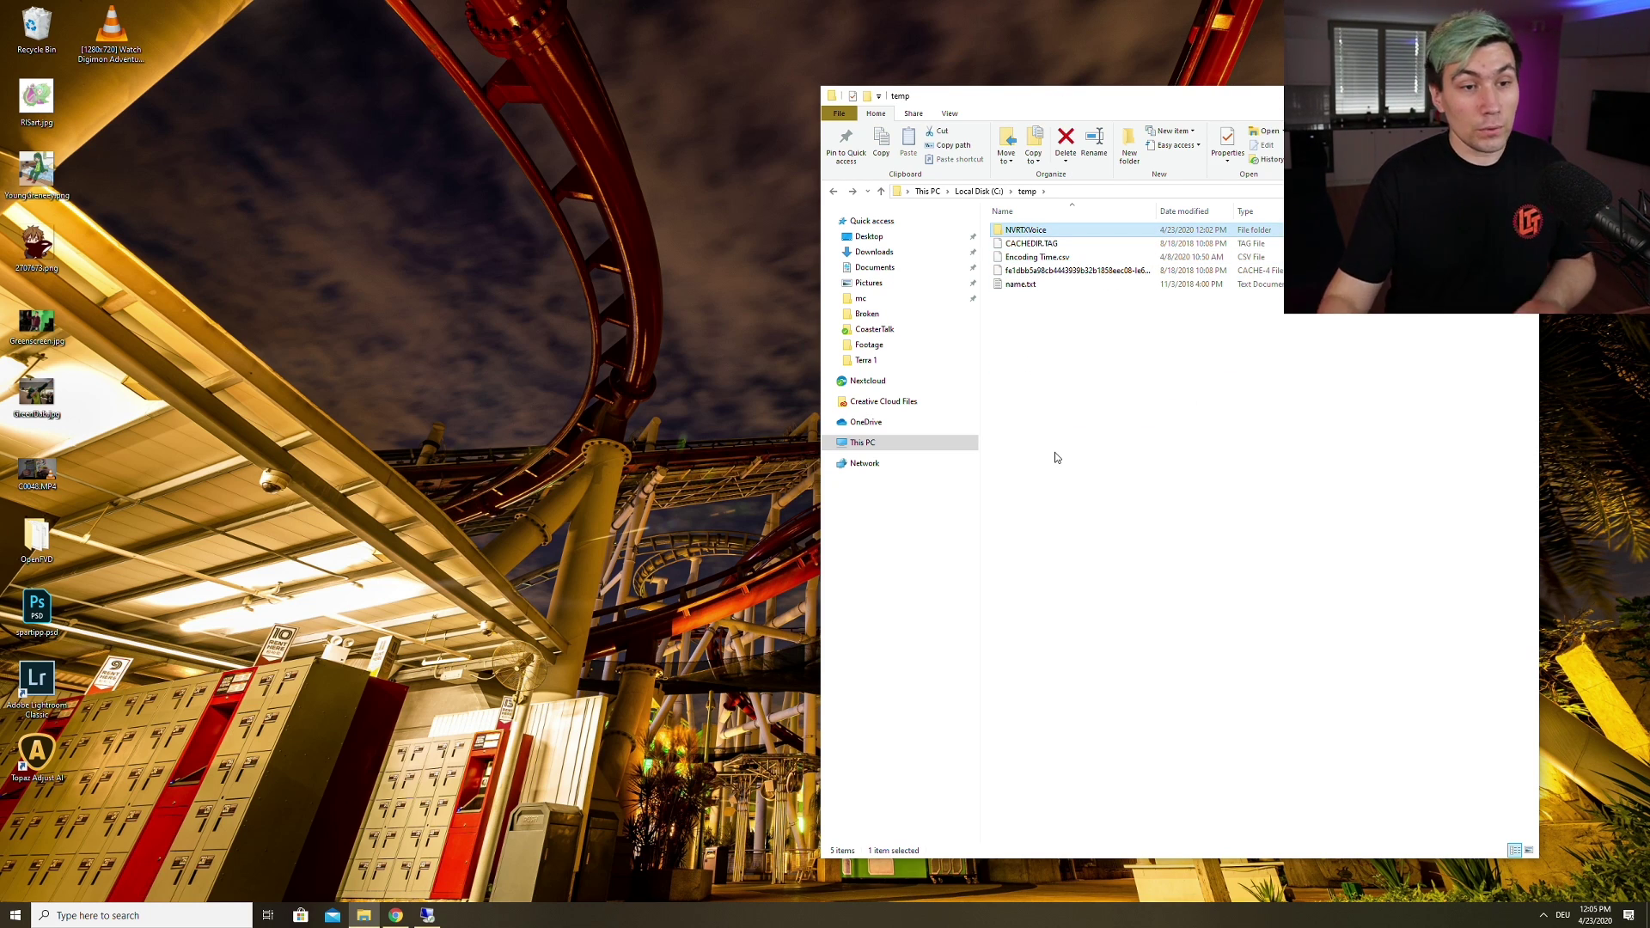
double_click(1082, 232)
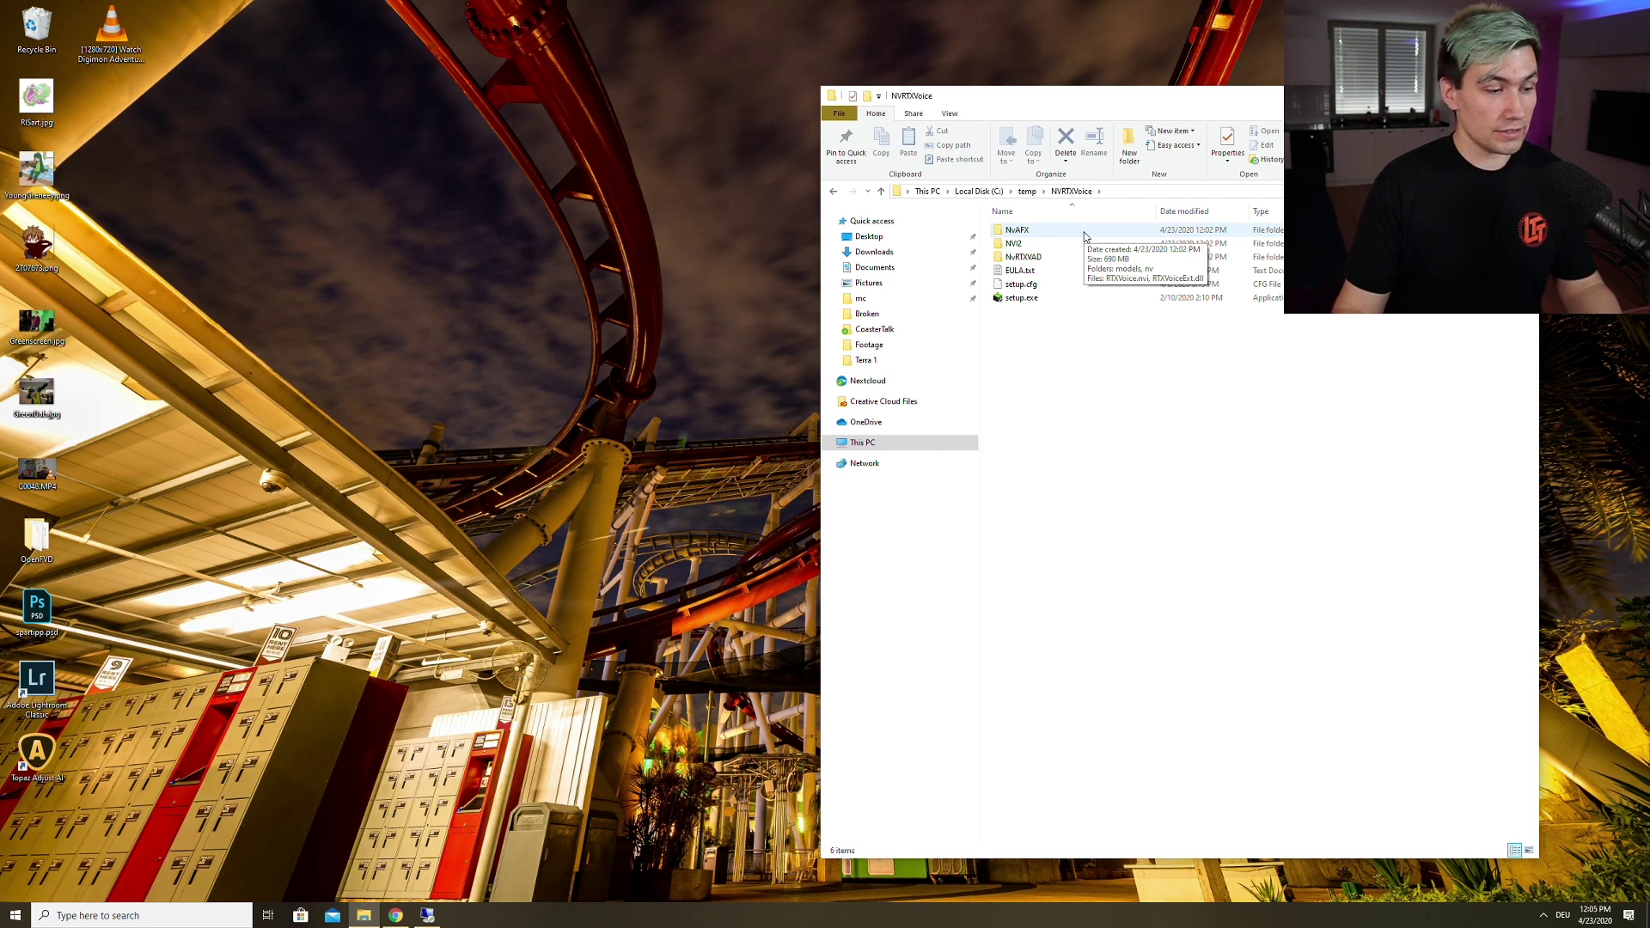
Launch Notepad with administrator rights and allow it to make changes to the device.
click(138, 916)
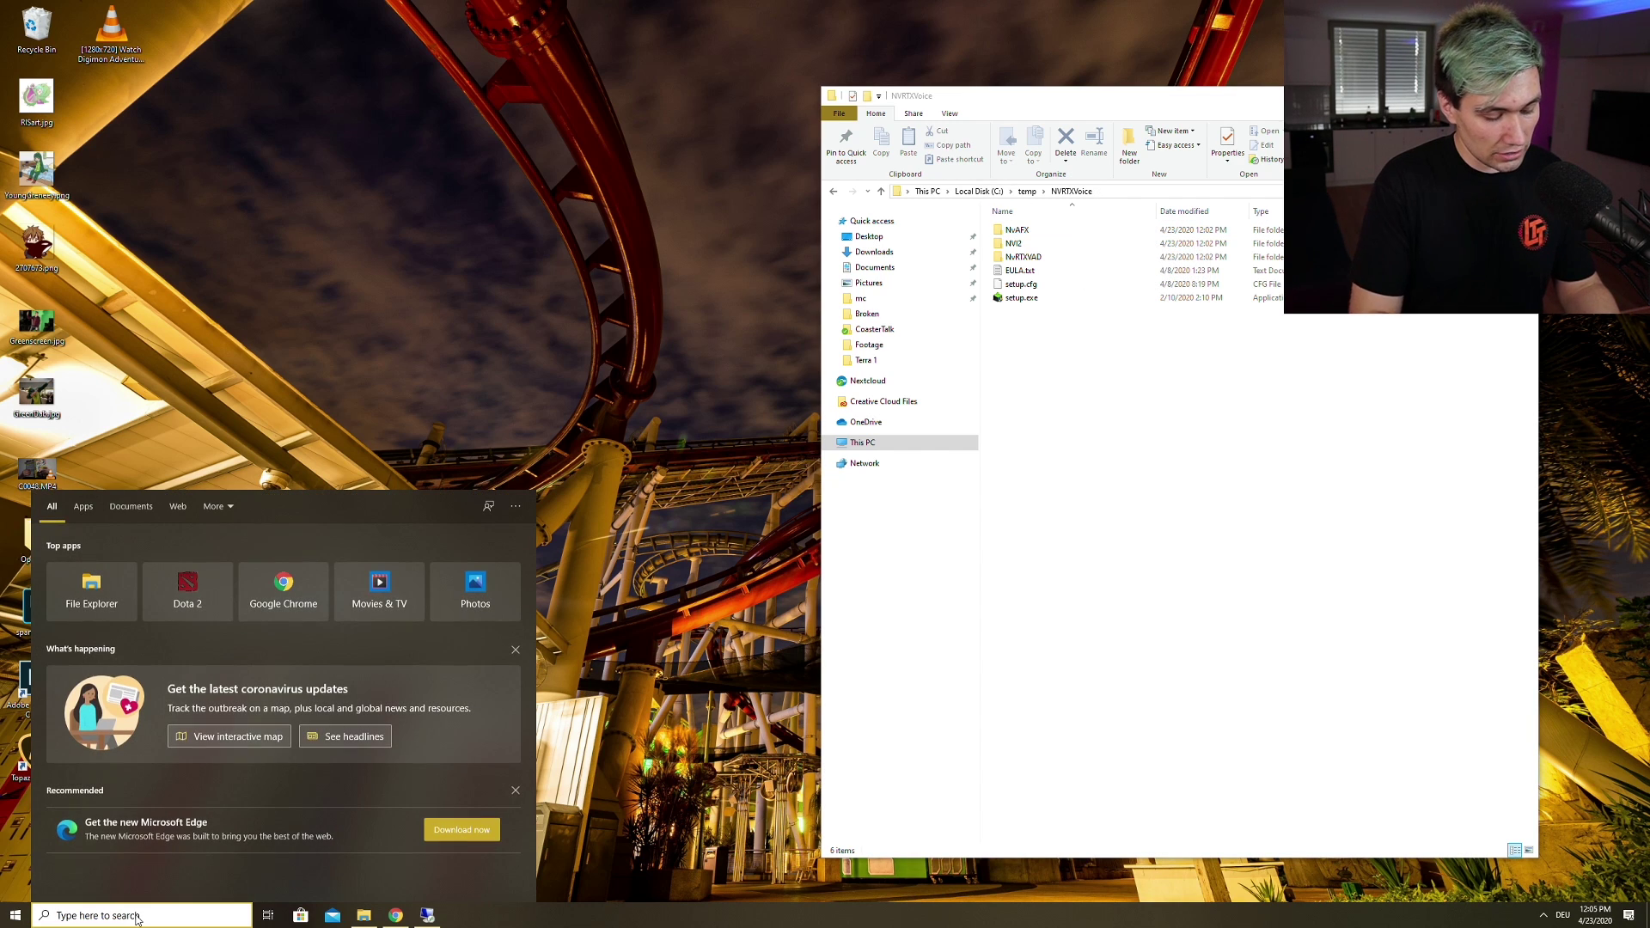
text(note)
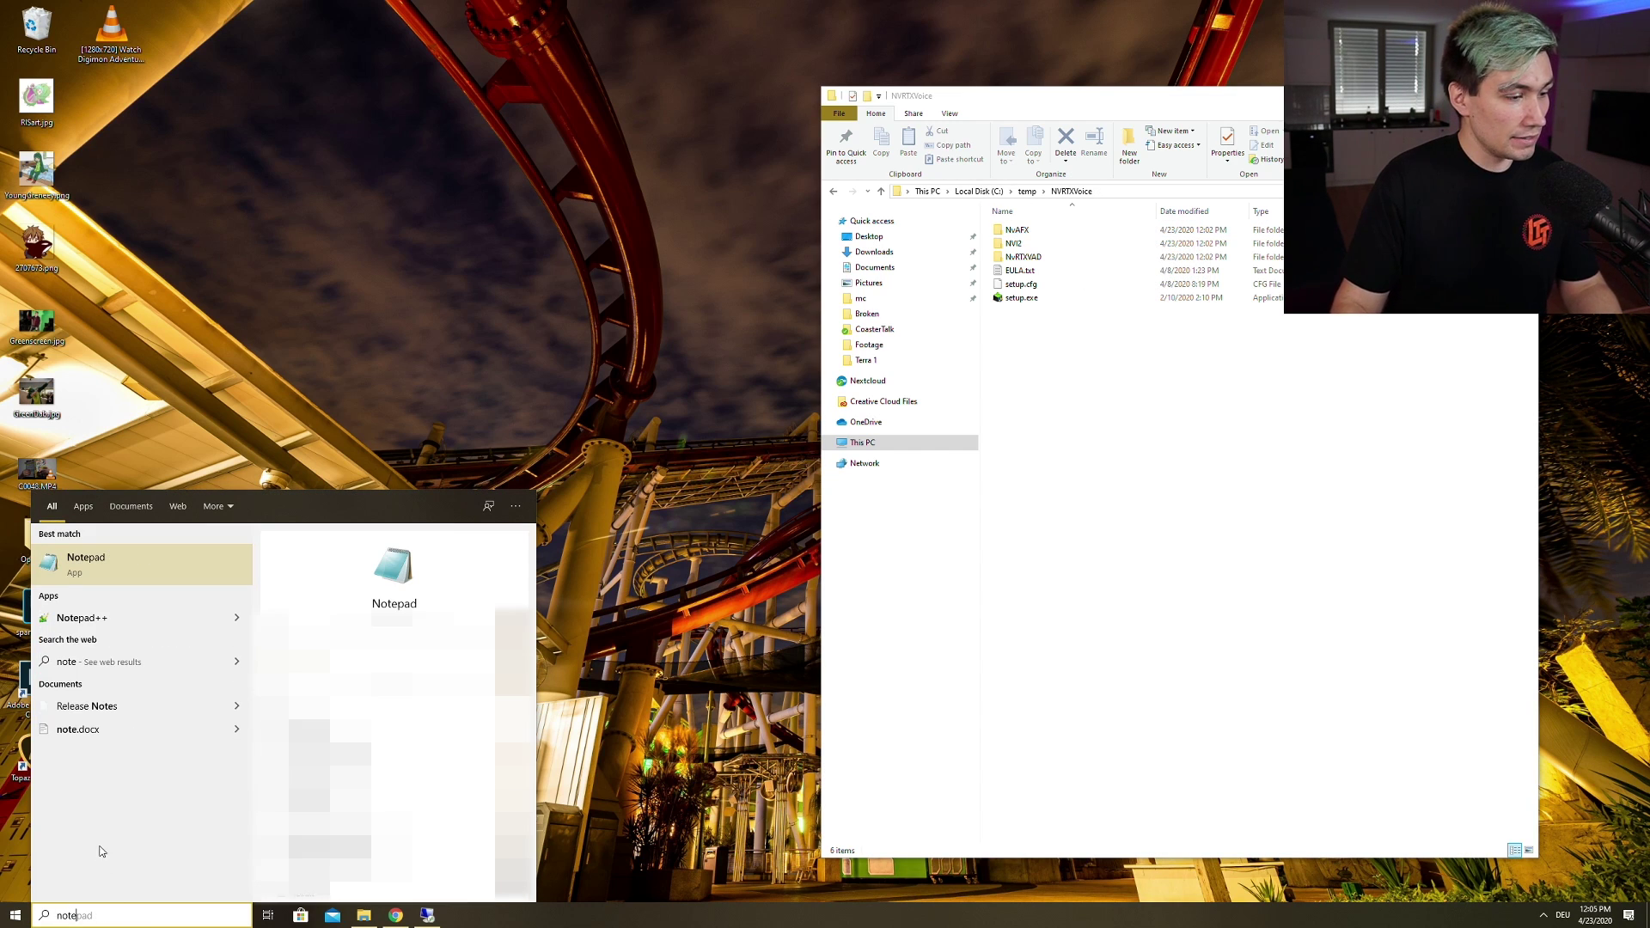
right_click(121, 576)
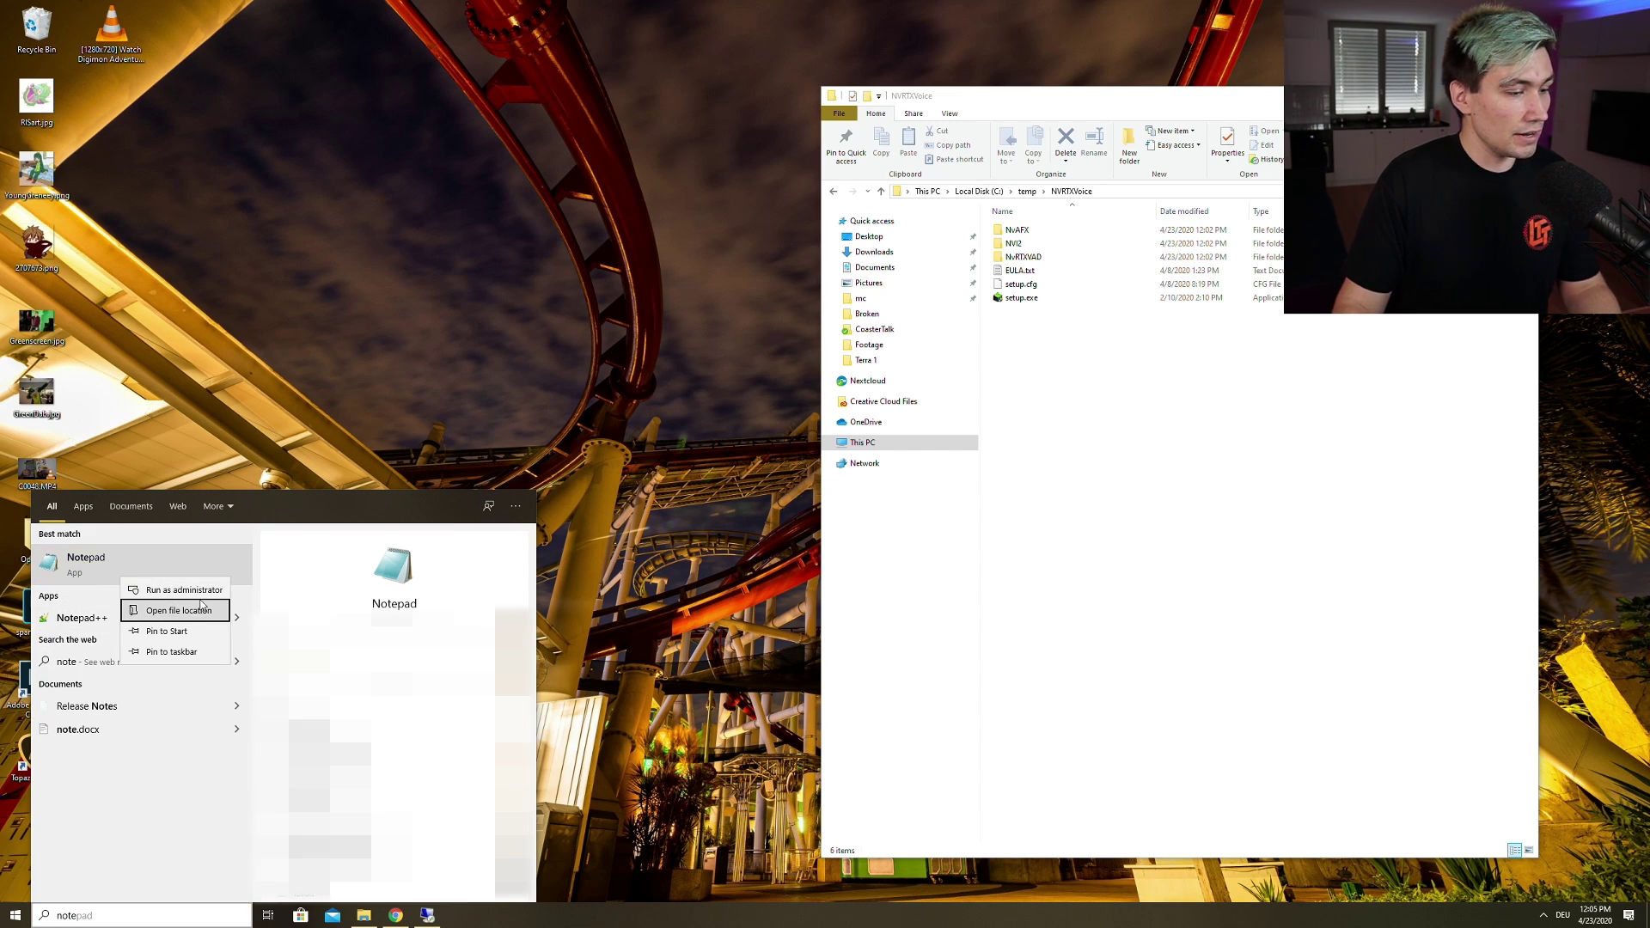
click(203, 591)
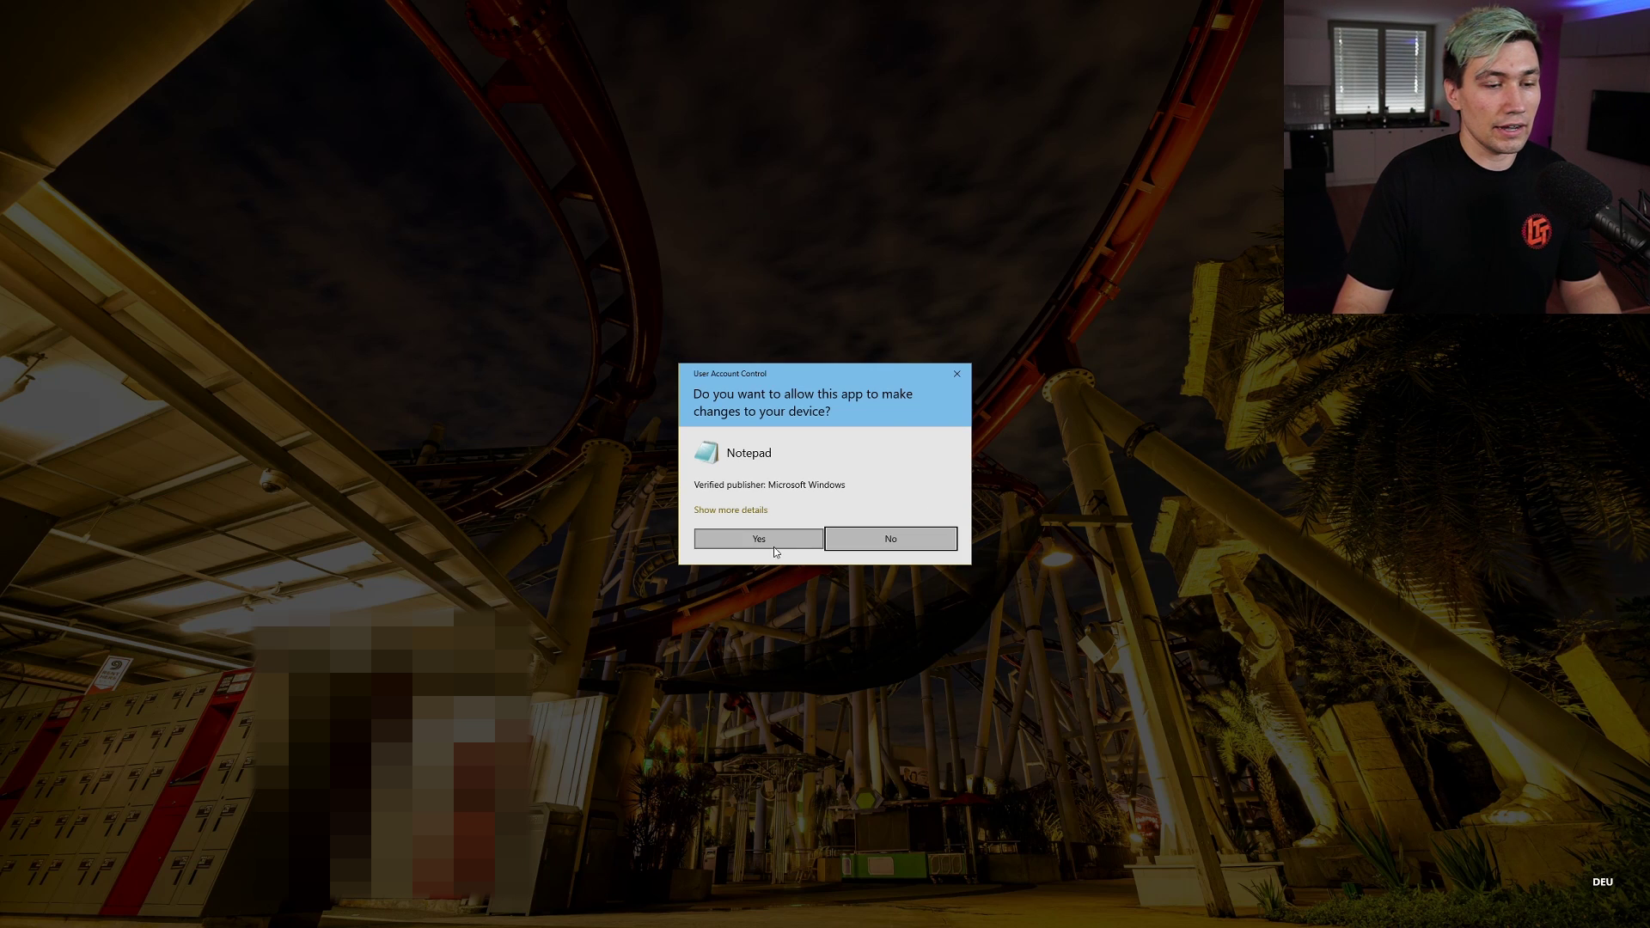
click(773, 545)
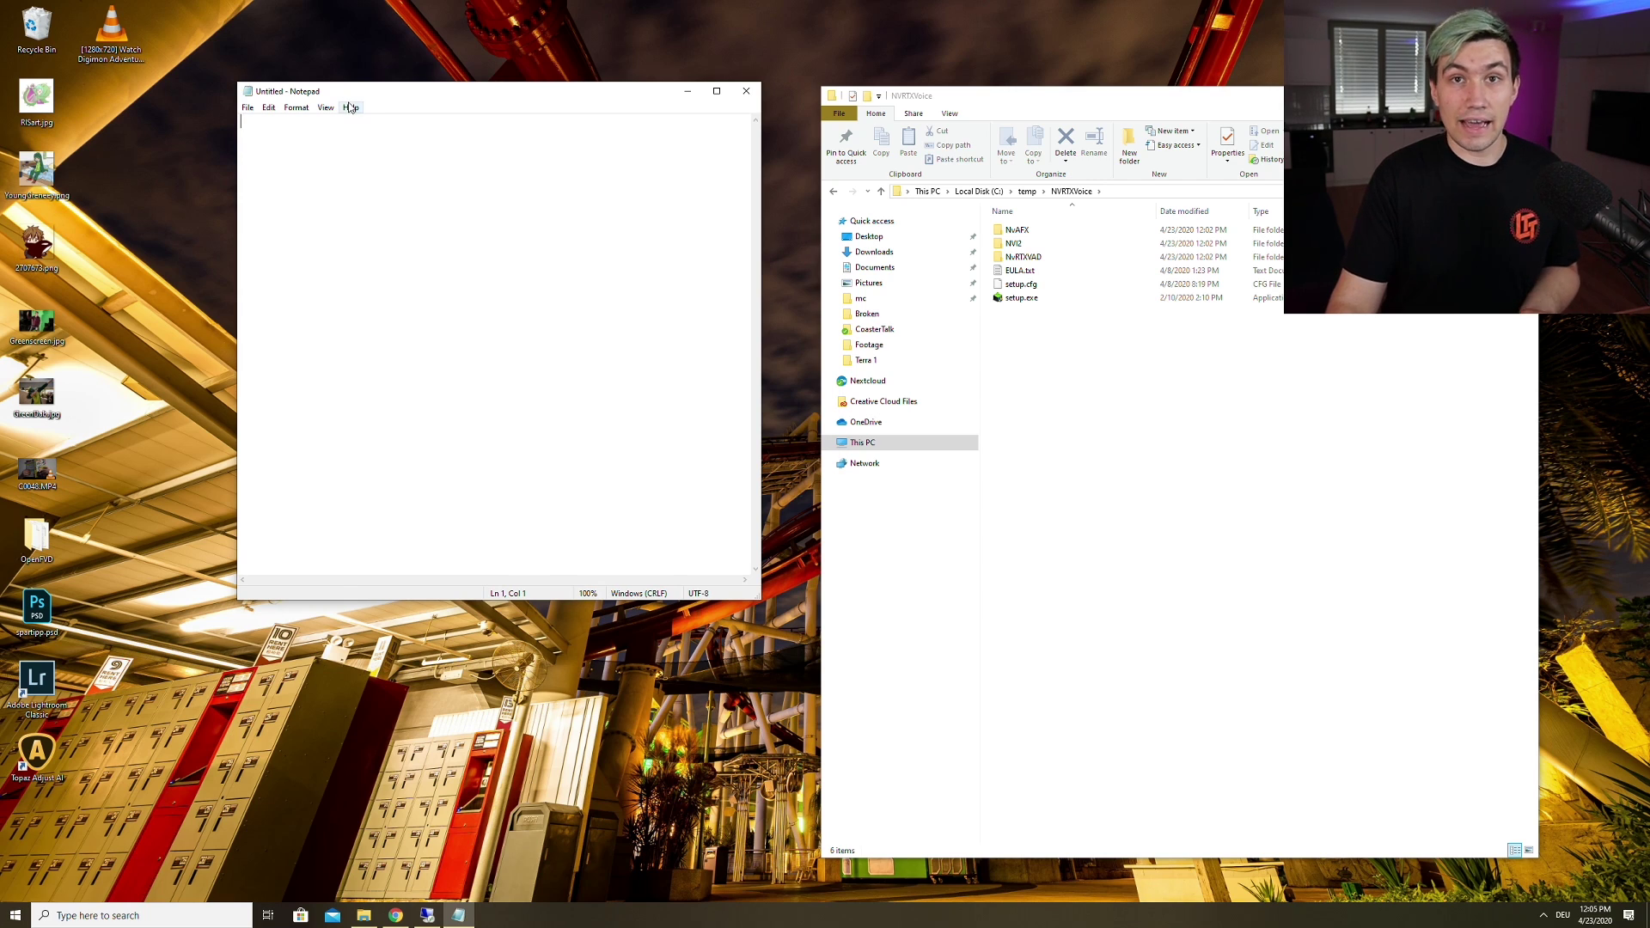
Open RTXVoice.nvi from C:\temp\NVRTXVoice\NvAFX in Notepad with all file types shown, and maximize the window.
click(248, 107)
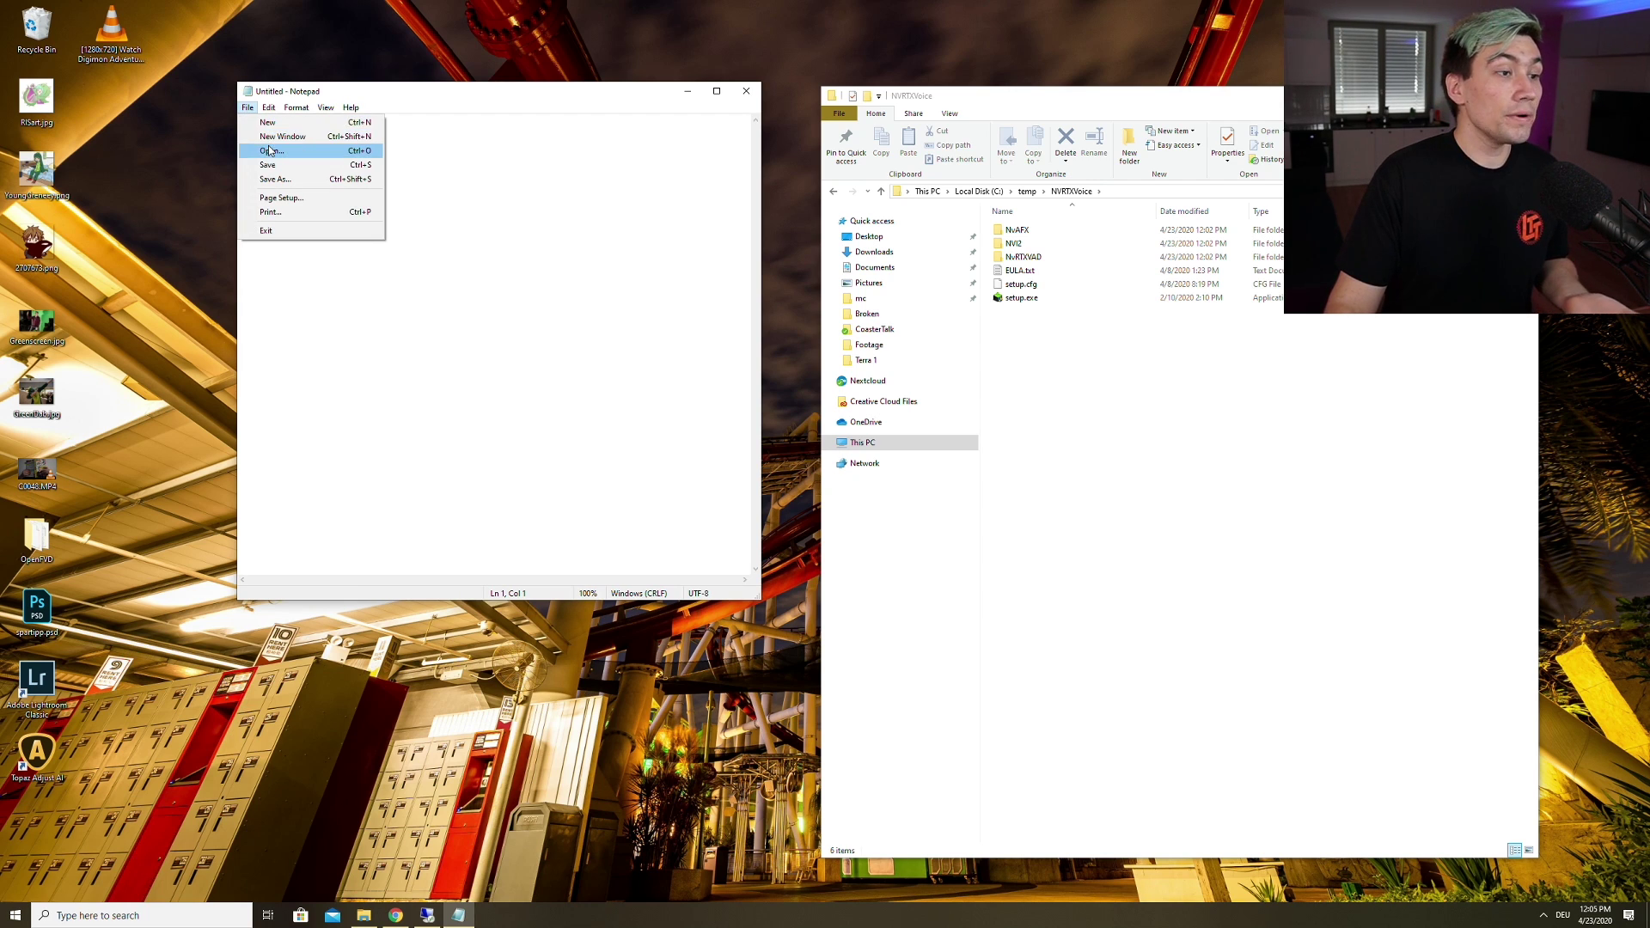
click(263, 146)
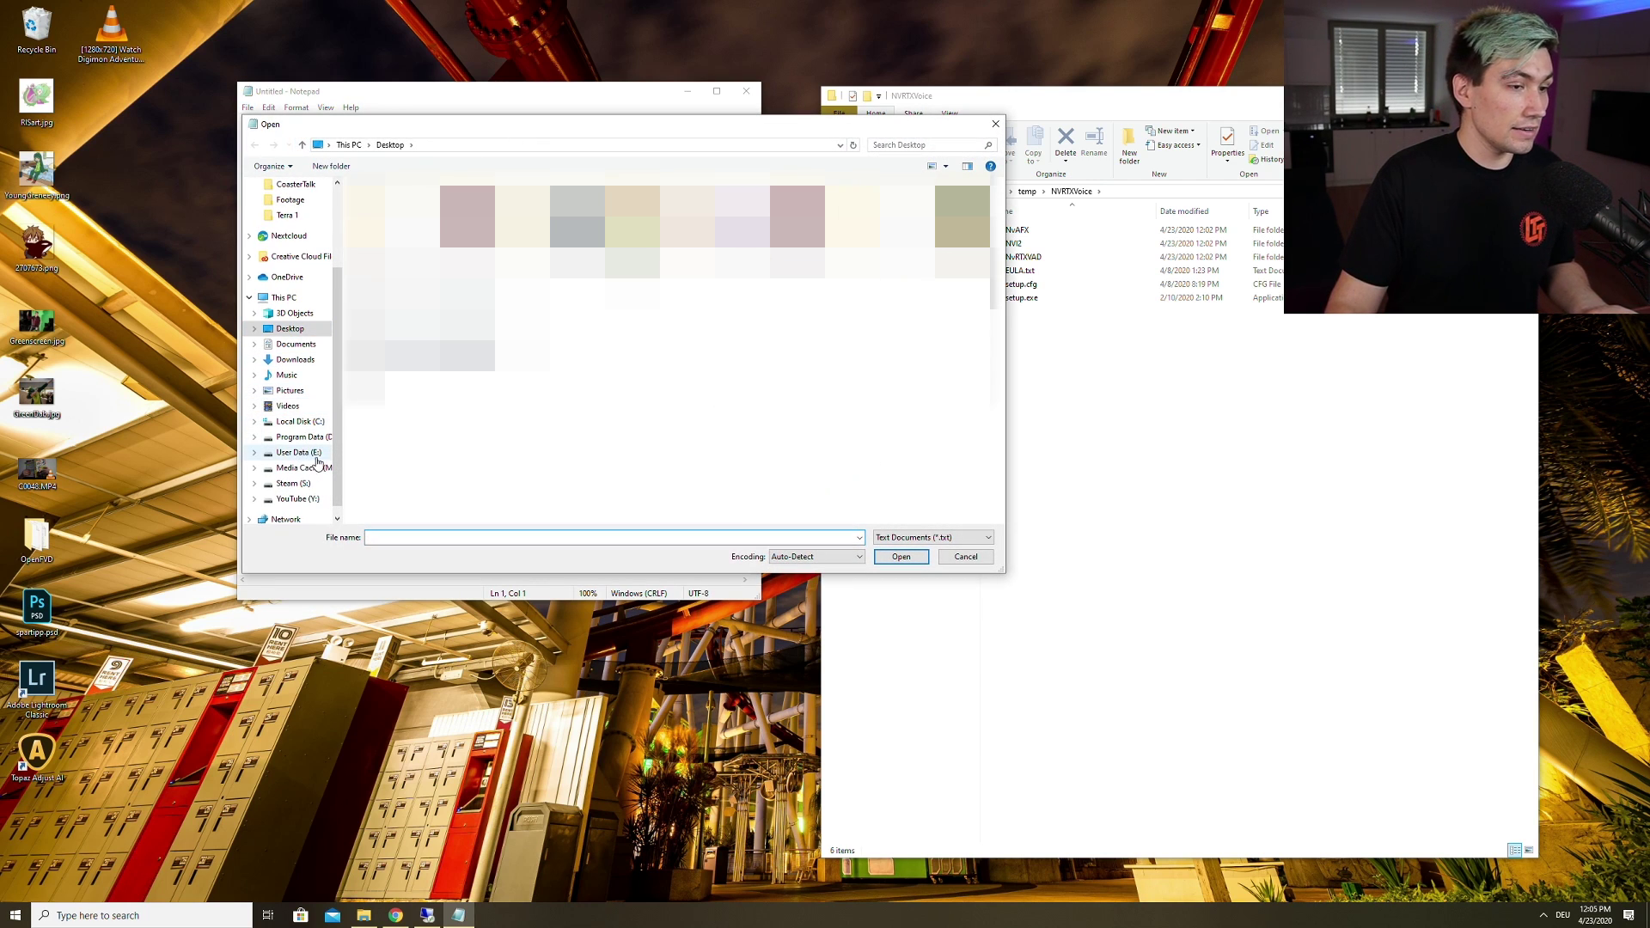
click(300, 421)
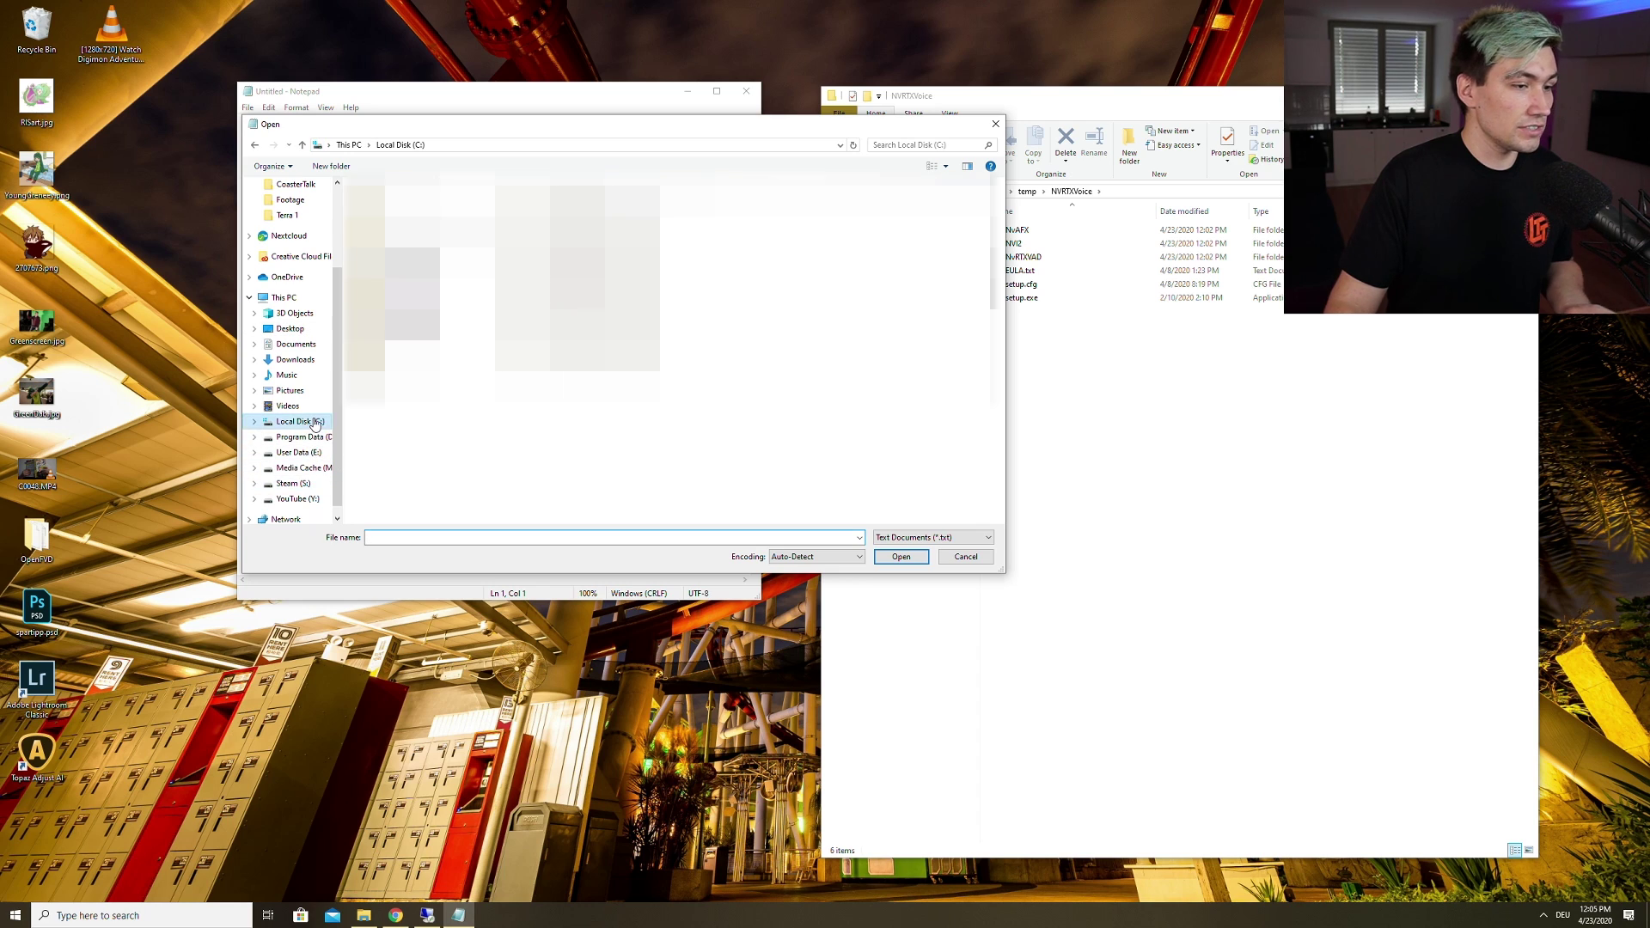
double_click(397, 342)
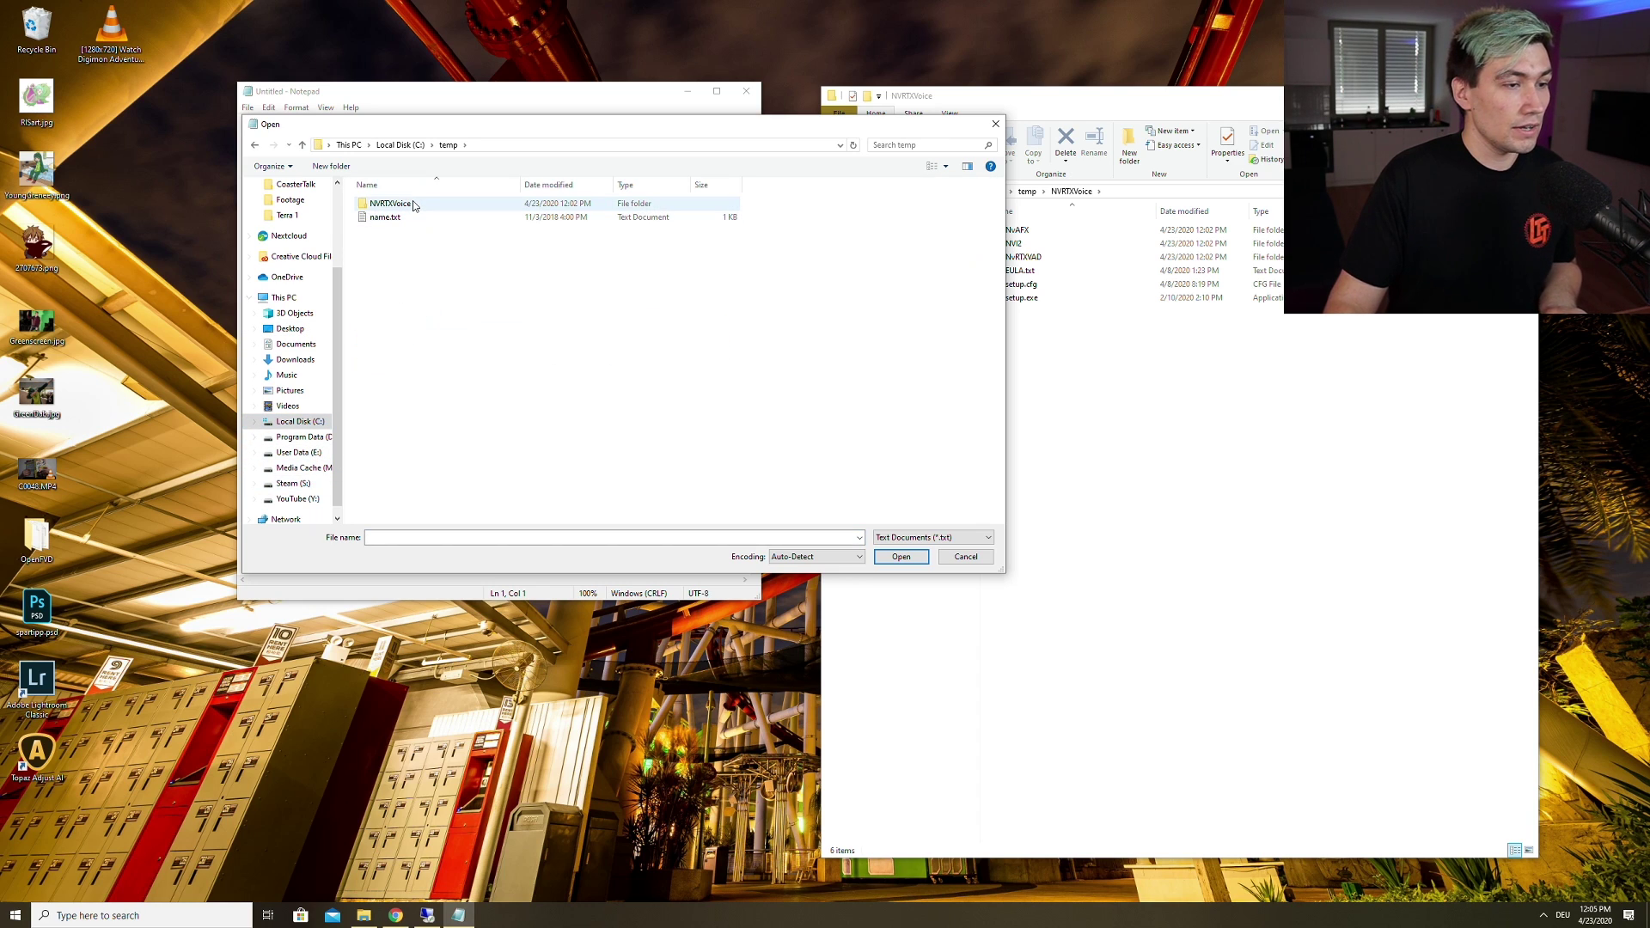
double_click(394, 204)
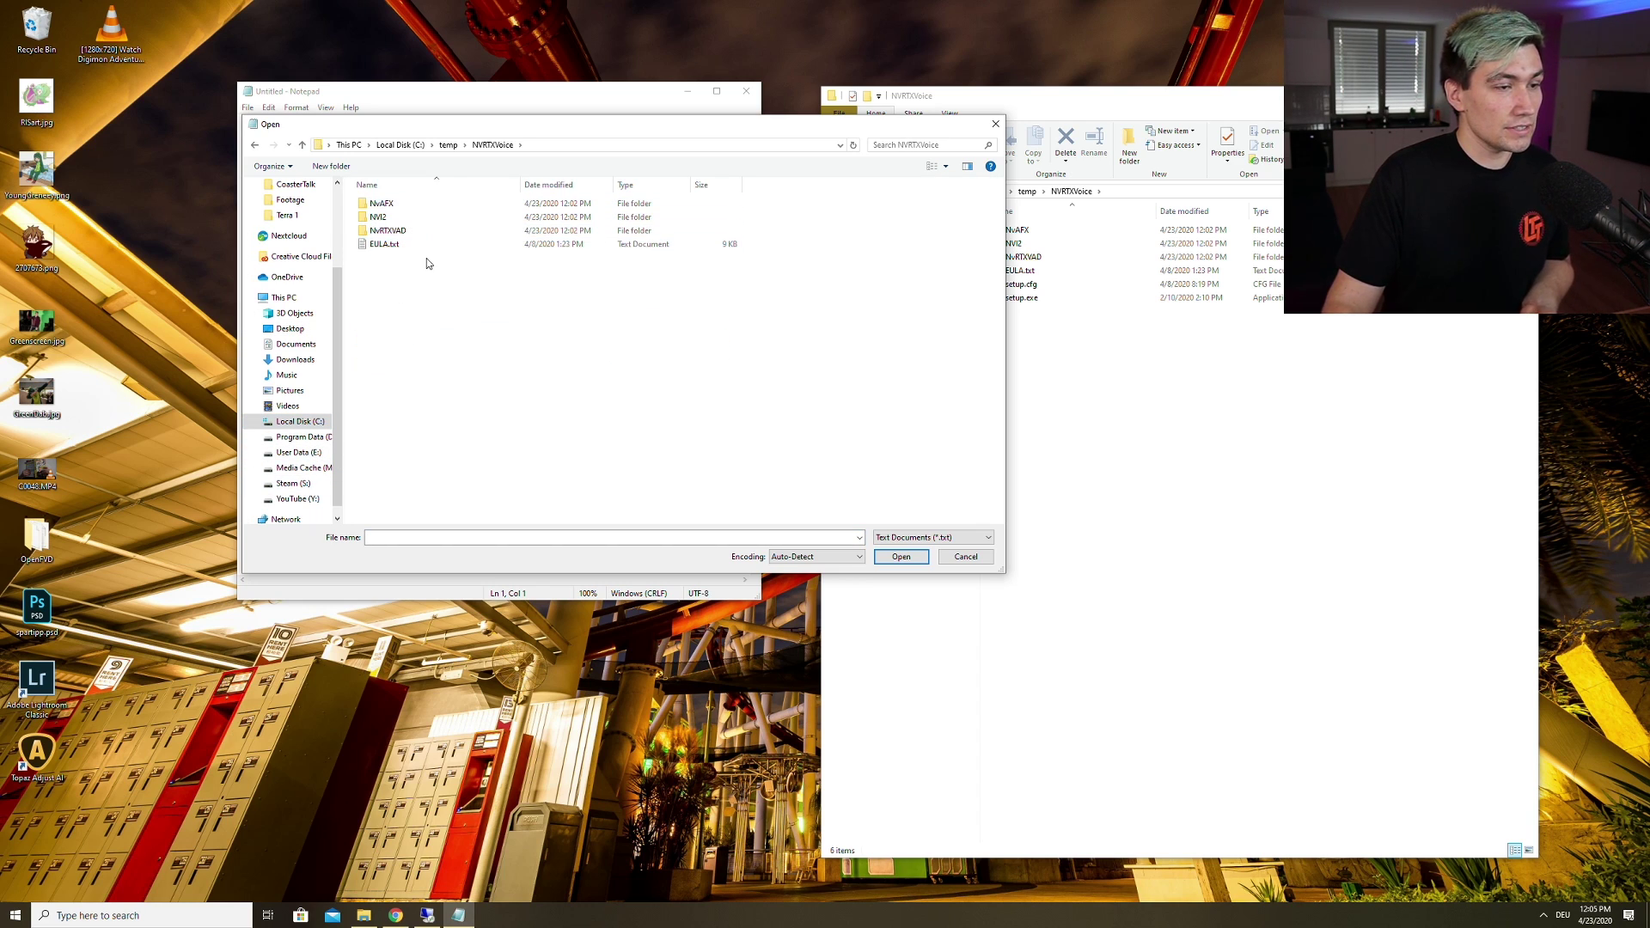
double_click(404, 205)
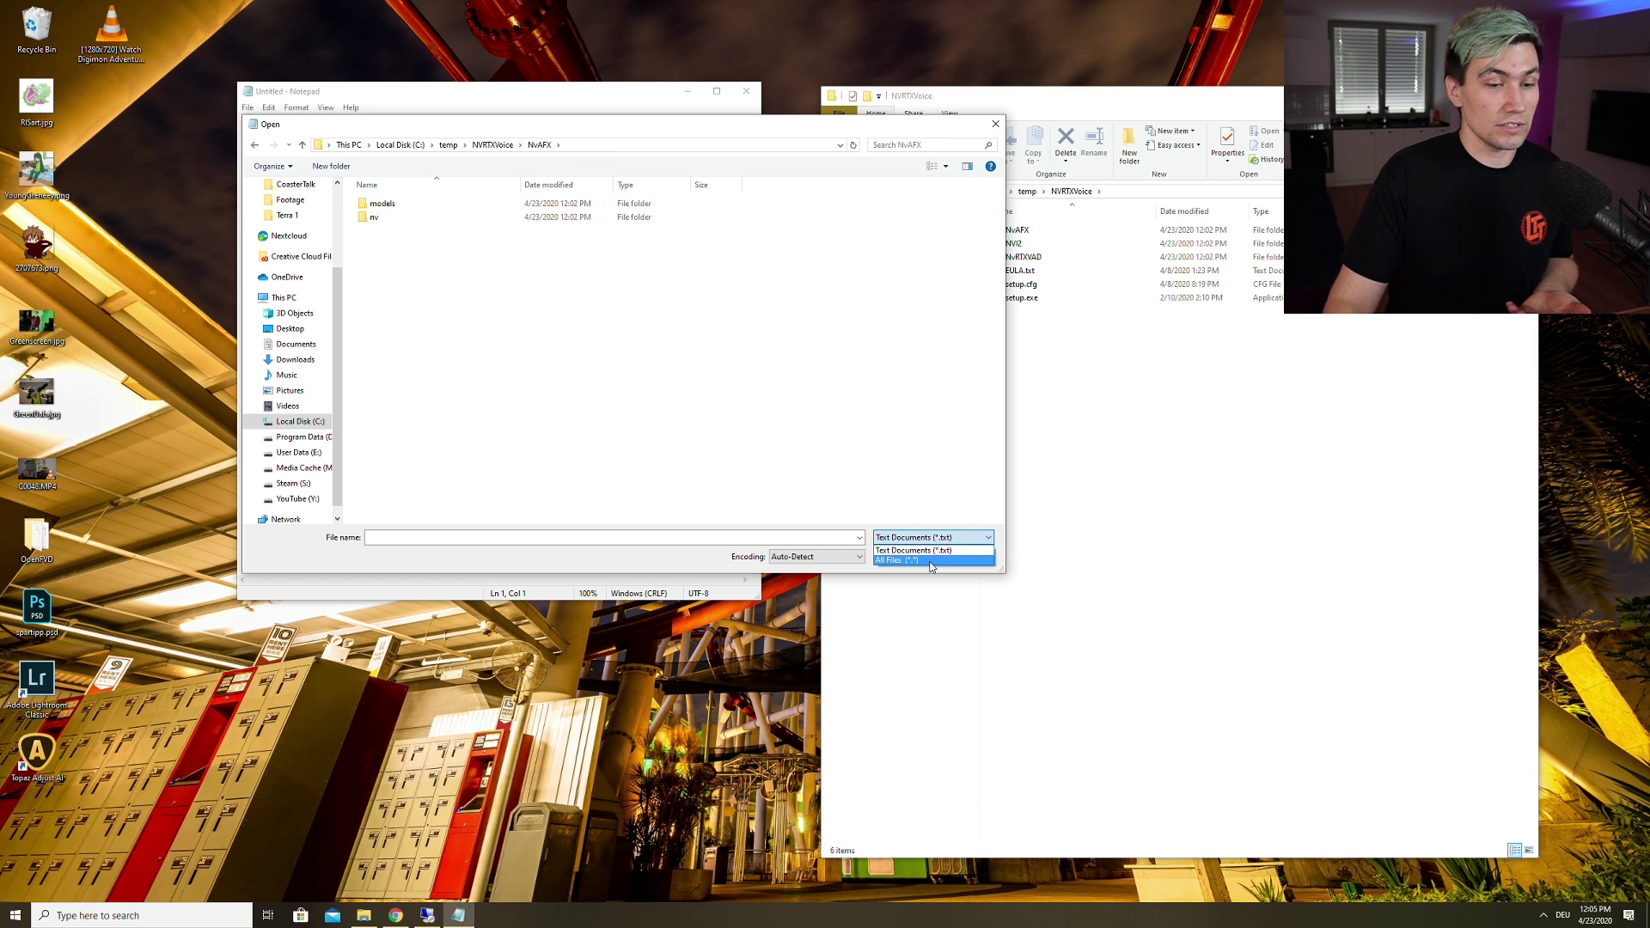
click(935, 560)
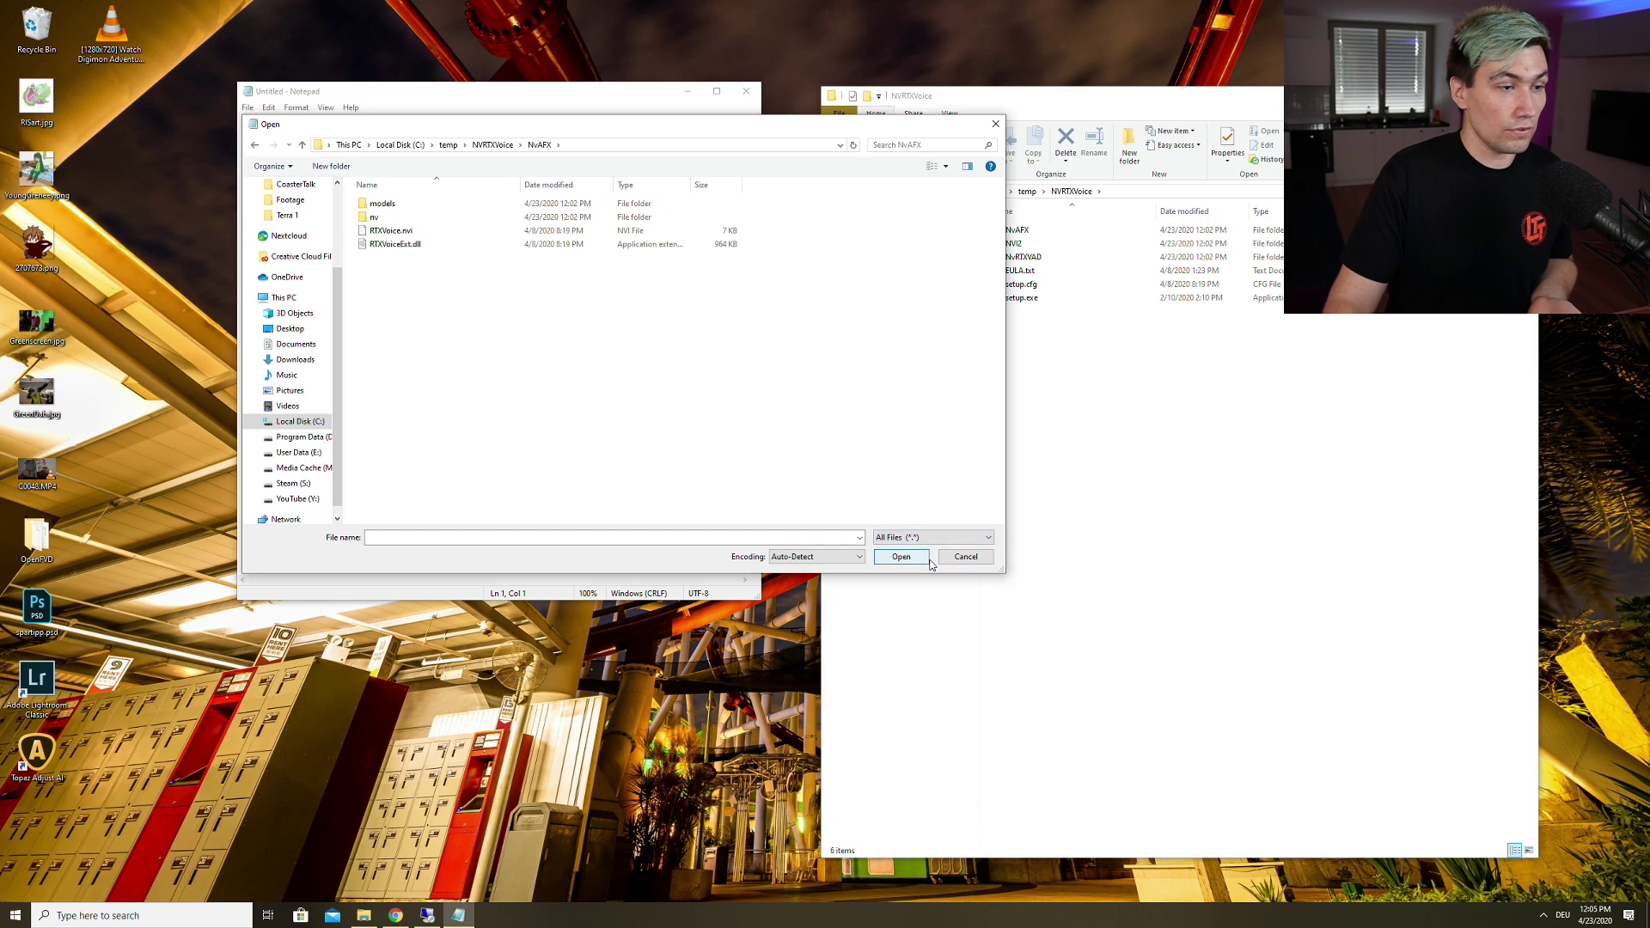
click(408, 234)
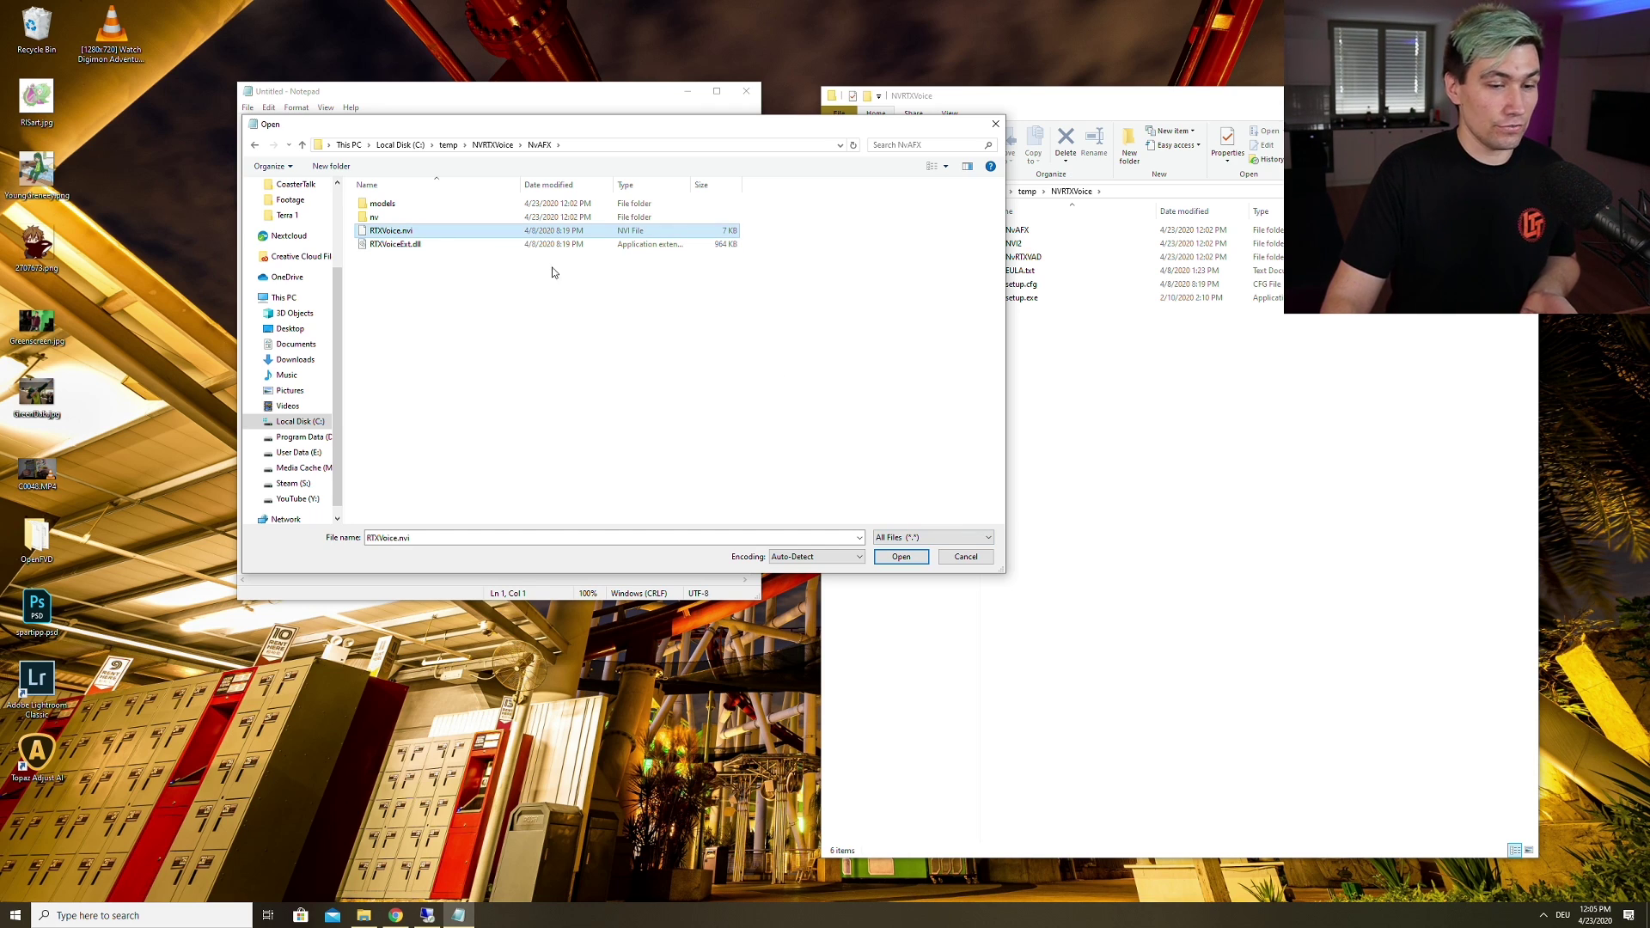
click(899, 559)
drag(565, 101, 817, 0)
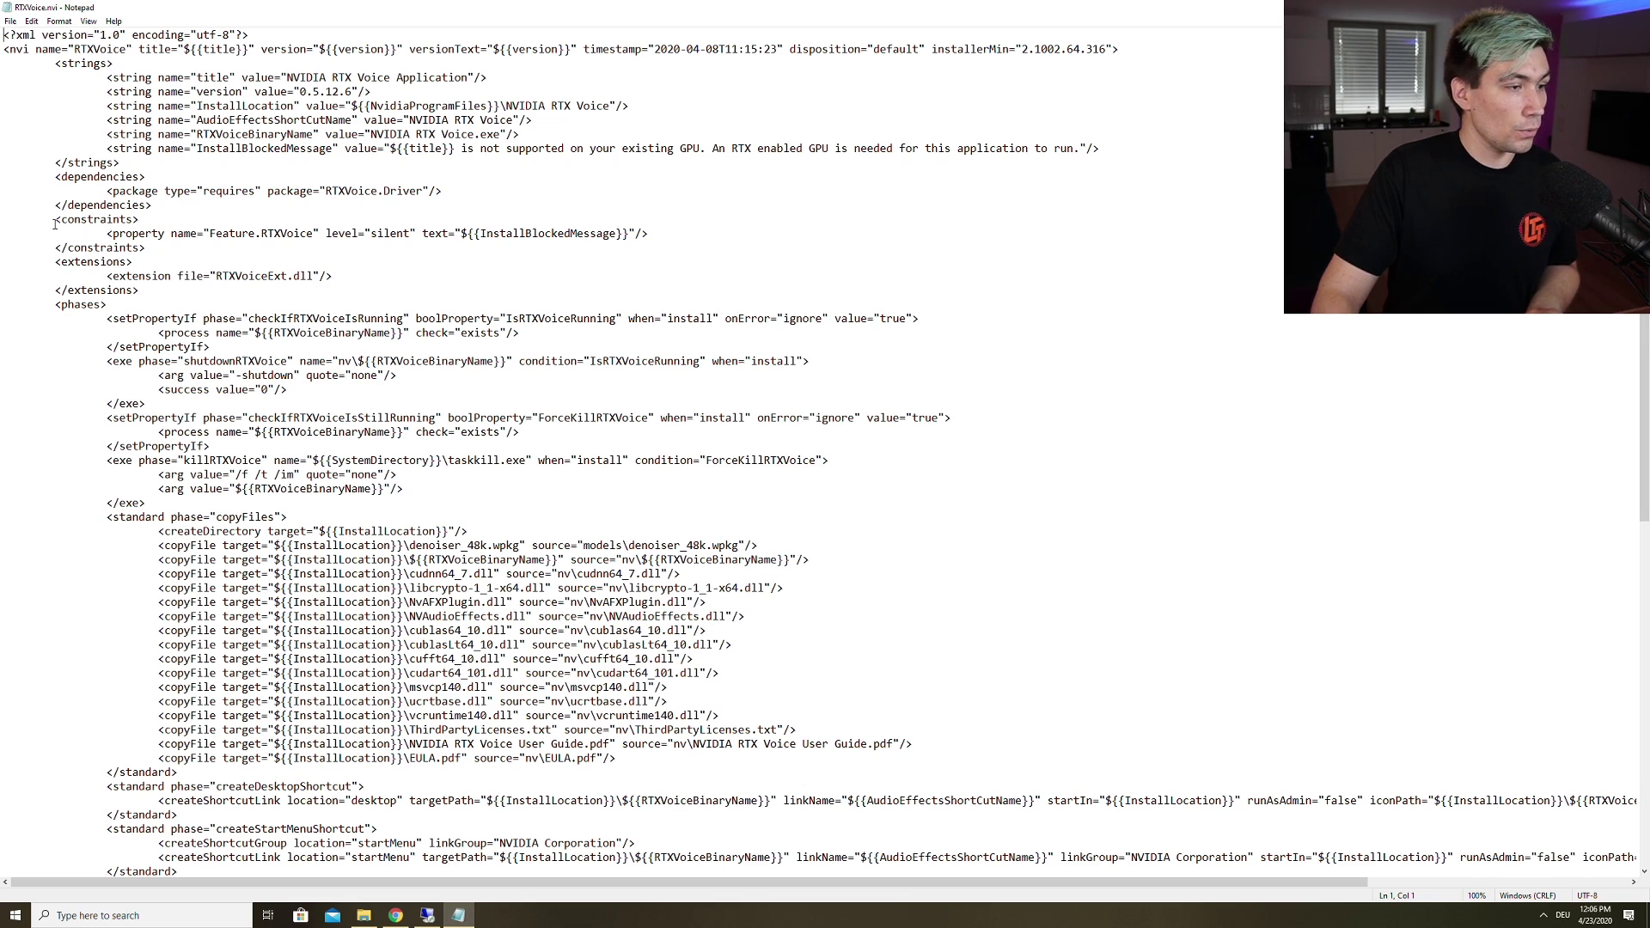
Delete the whole <constraints> block from RTXVoice.nvi, then save and close the file.
drag(4, 218, 447, 251)
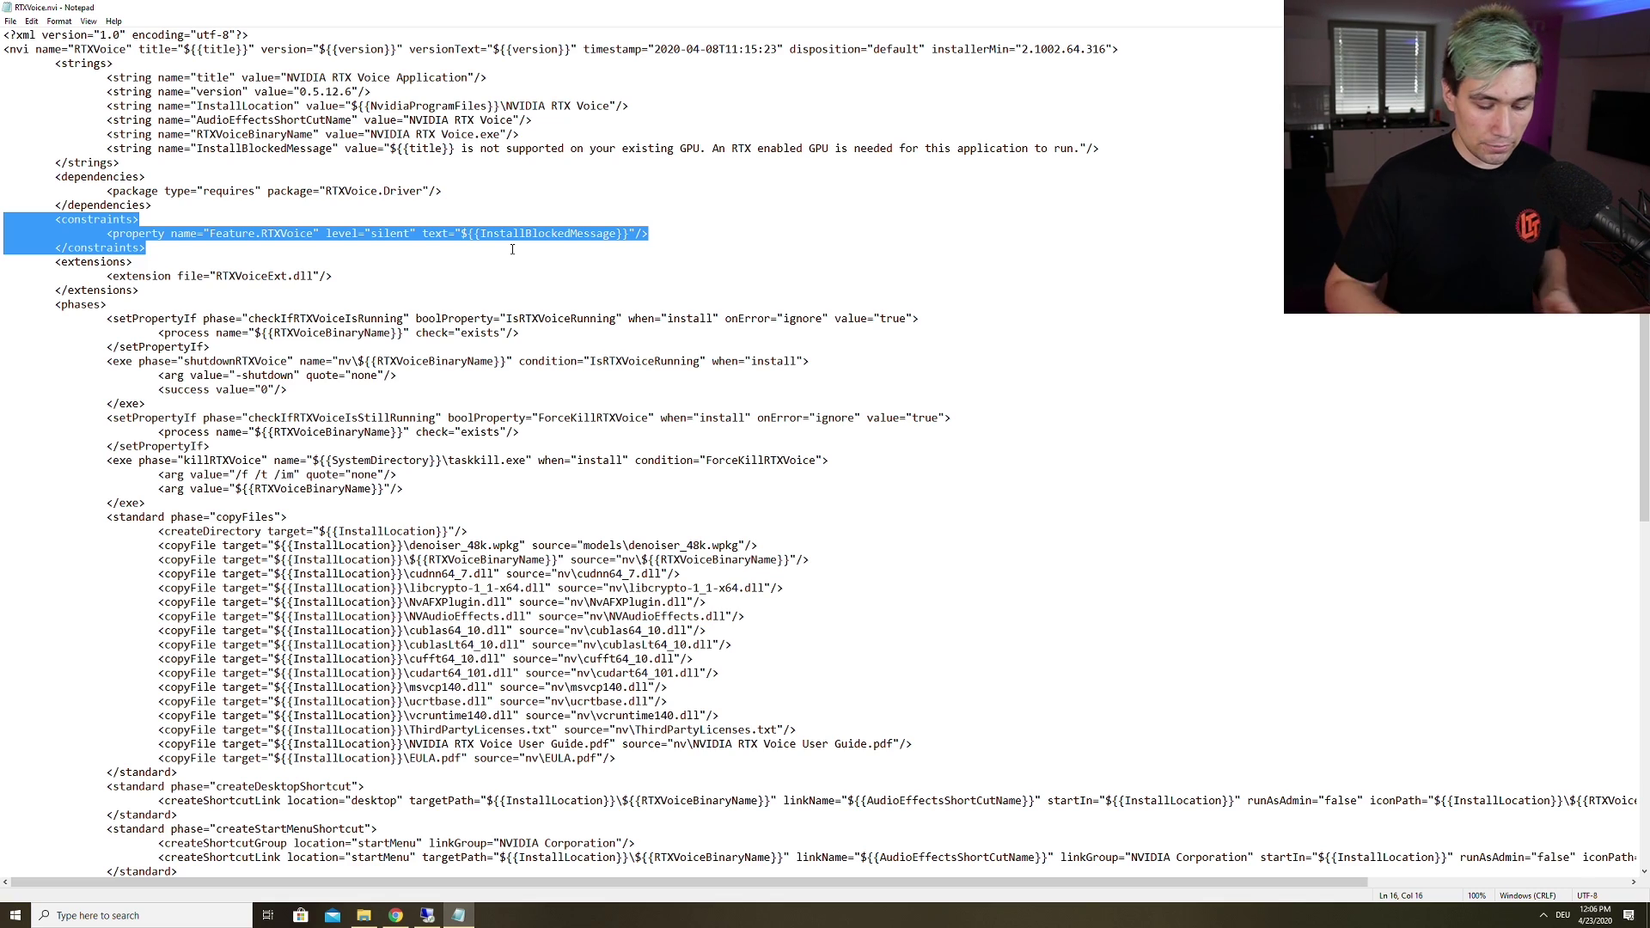
key(BackSpace)
key(BackSpace)
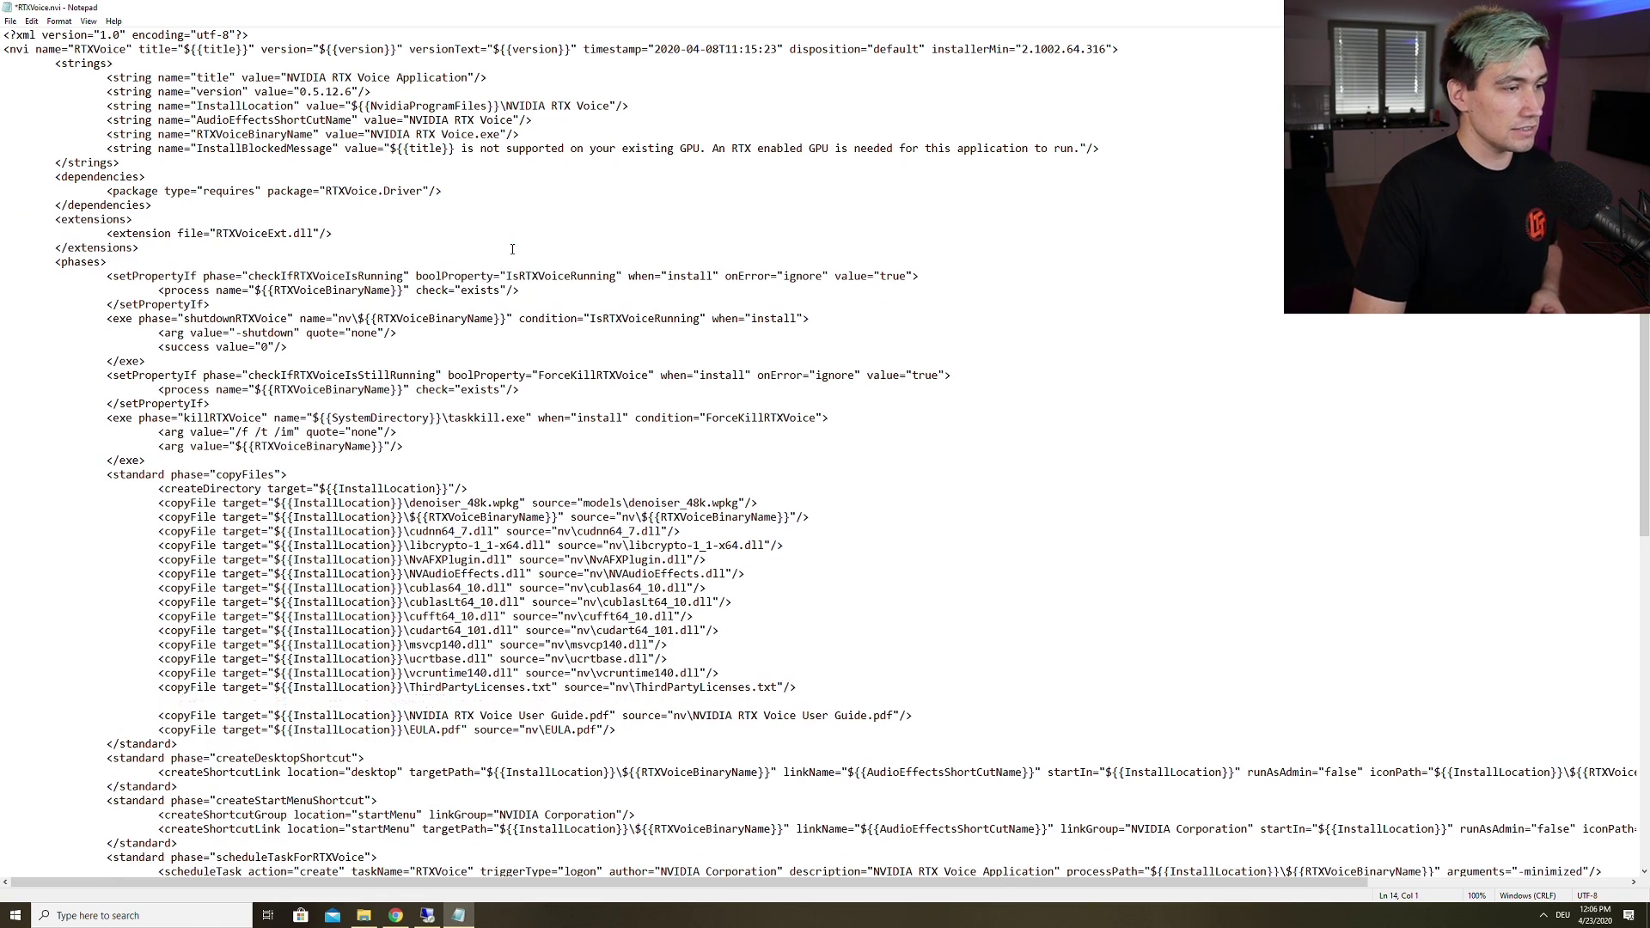
key(ctrl+s)
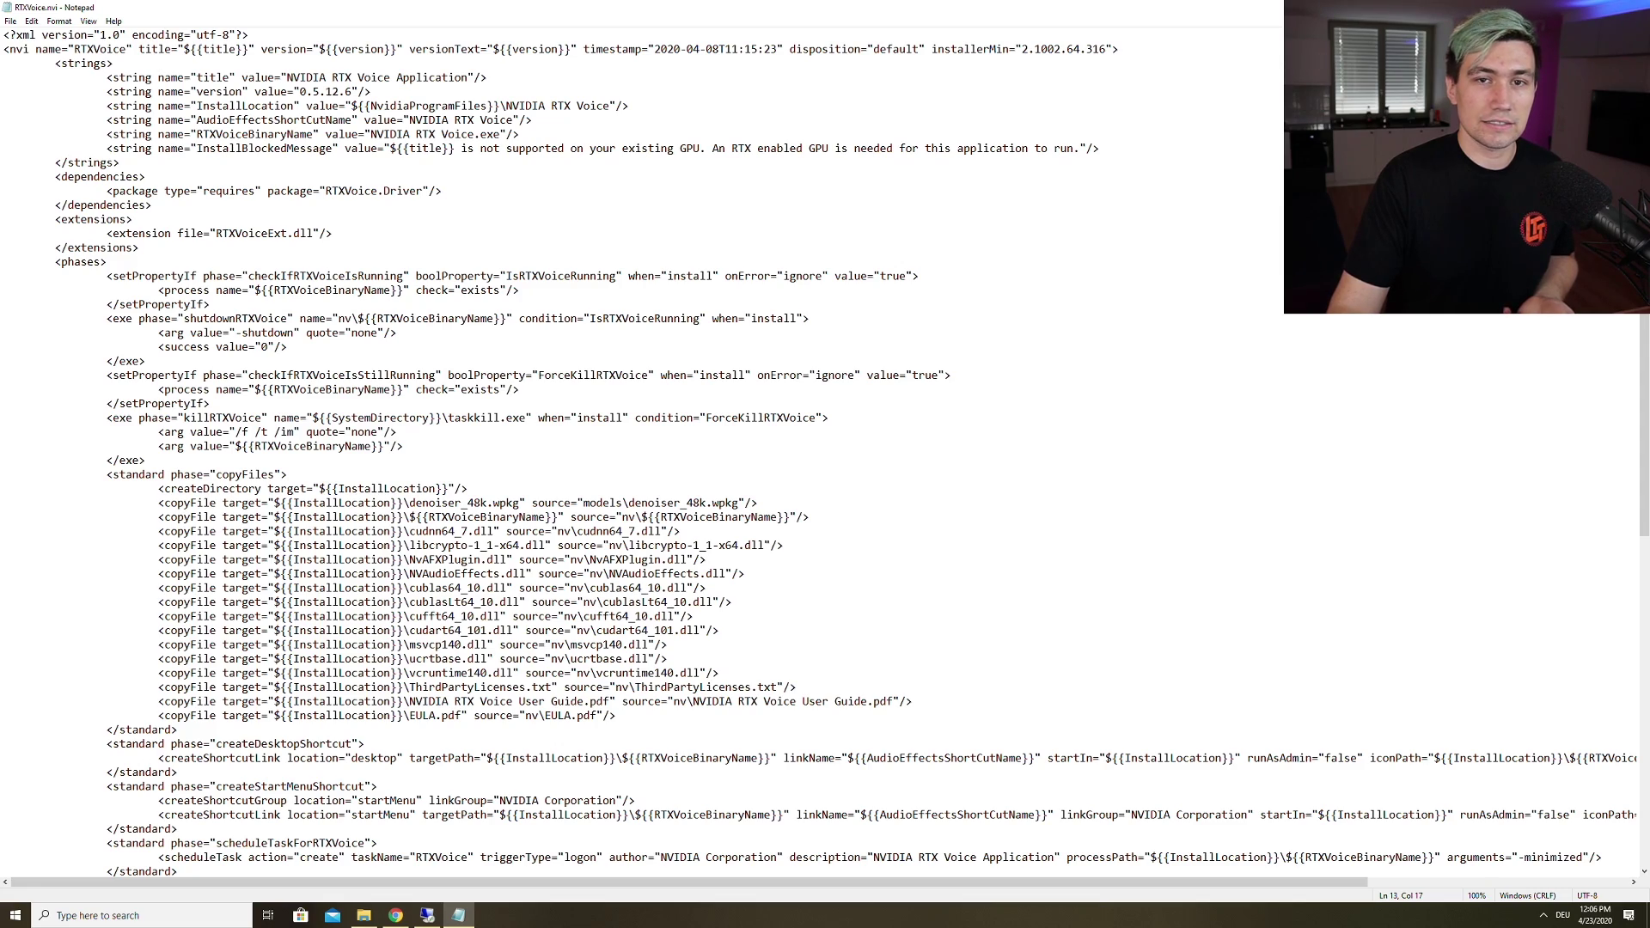
key(alt+F4)
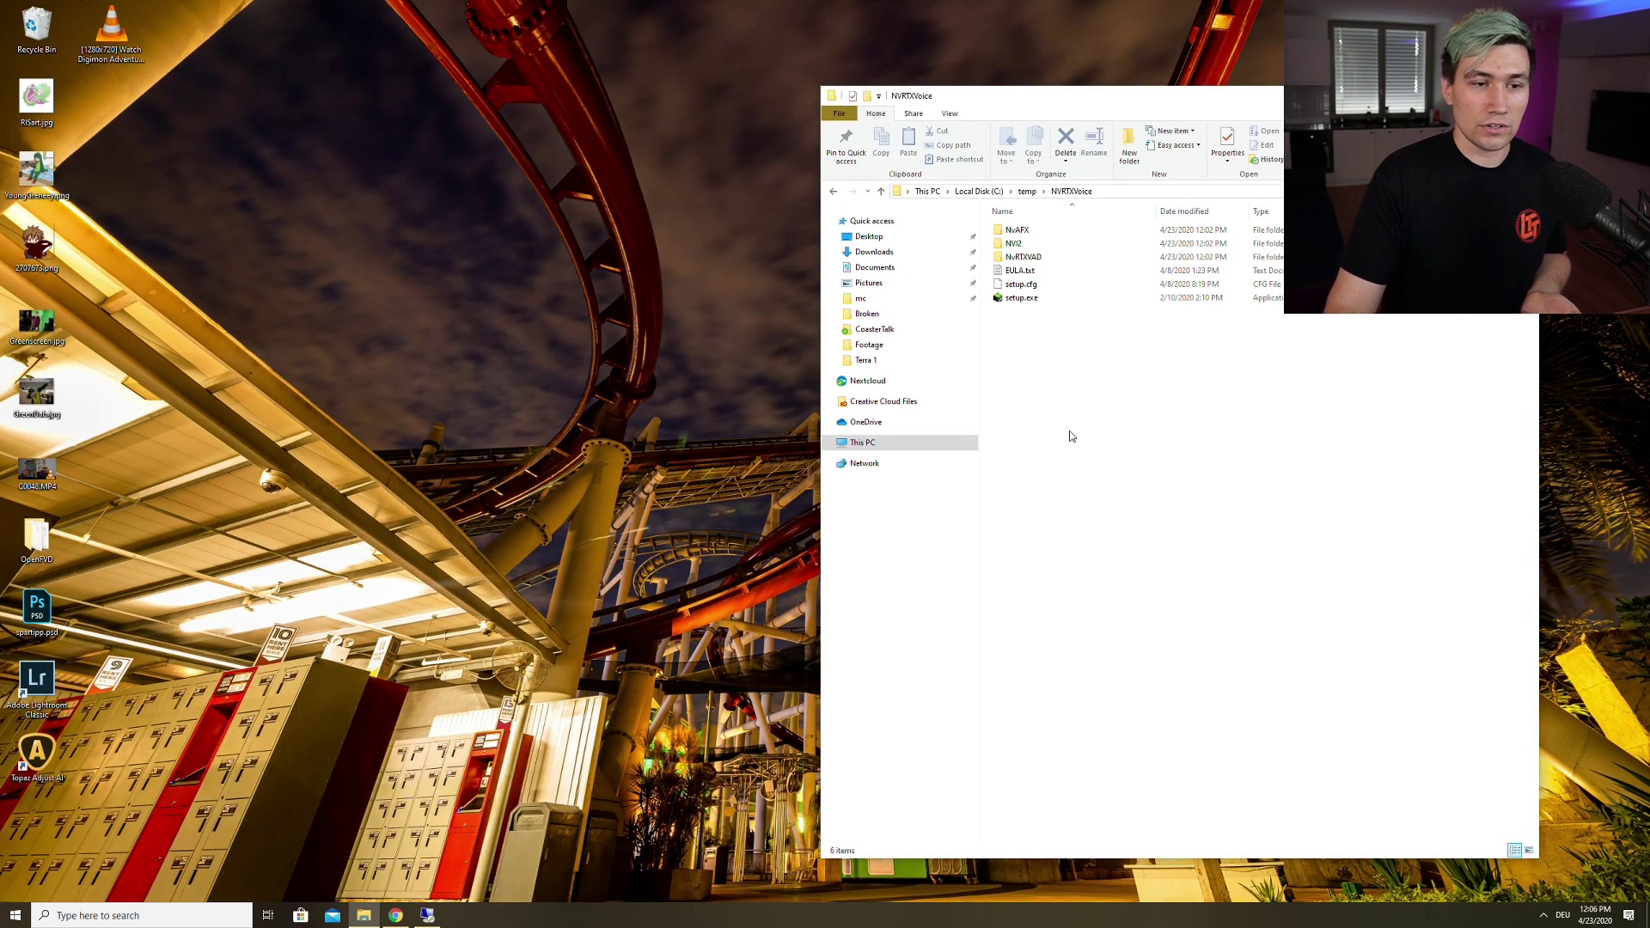
Run setup.exe from the NVRTXVoice folder, accept the license agreement and complete the RTX Voice installation.
click(1027, 298)
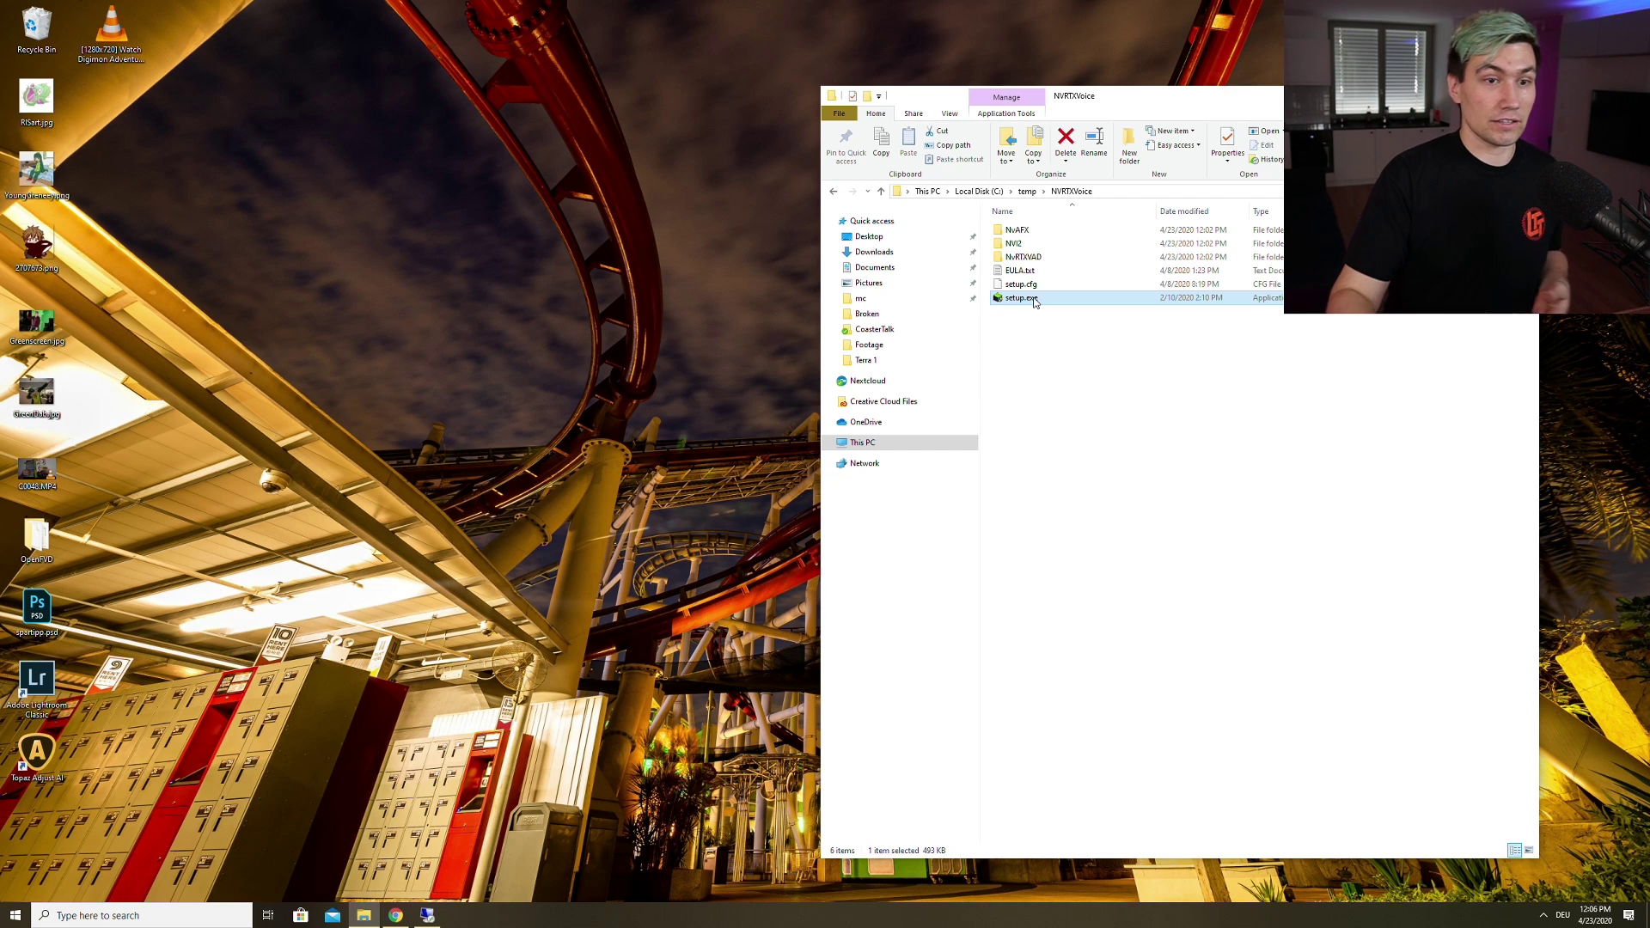
click(1073, 343)
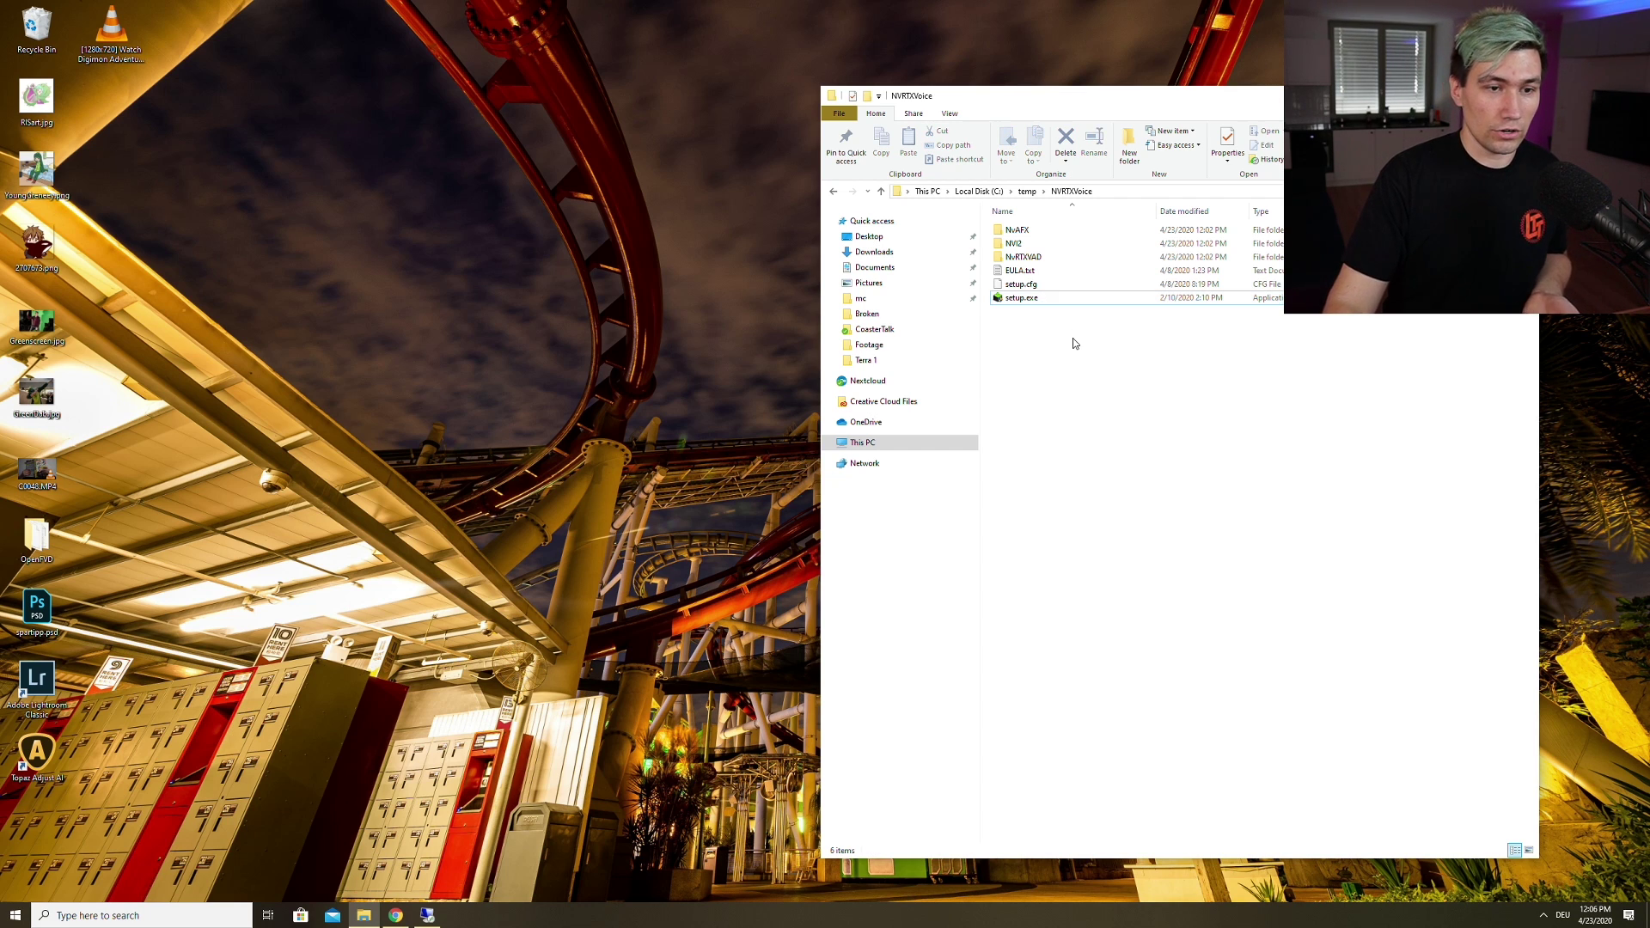
double_click(1024, 301)
click(739, 552)
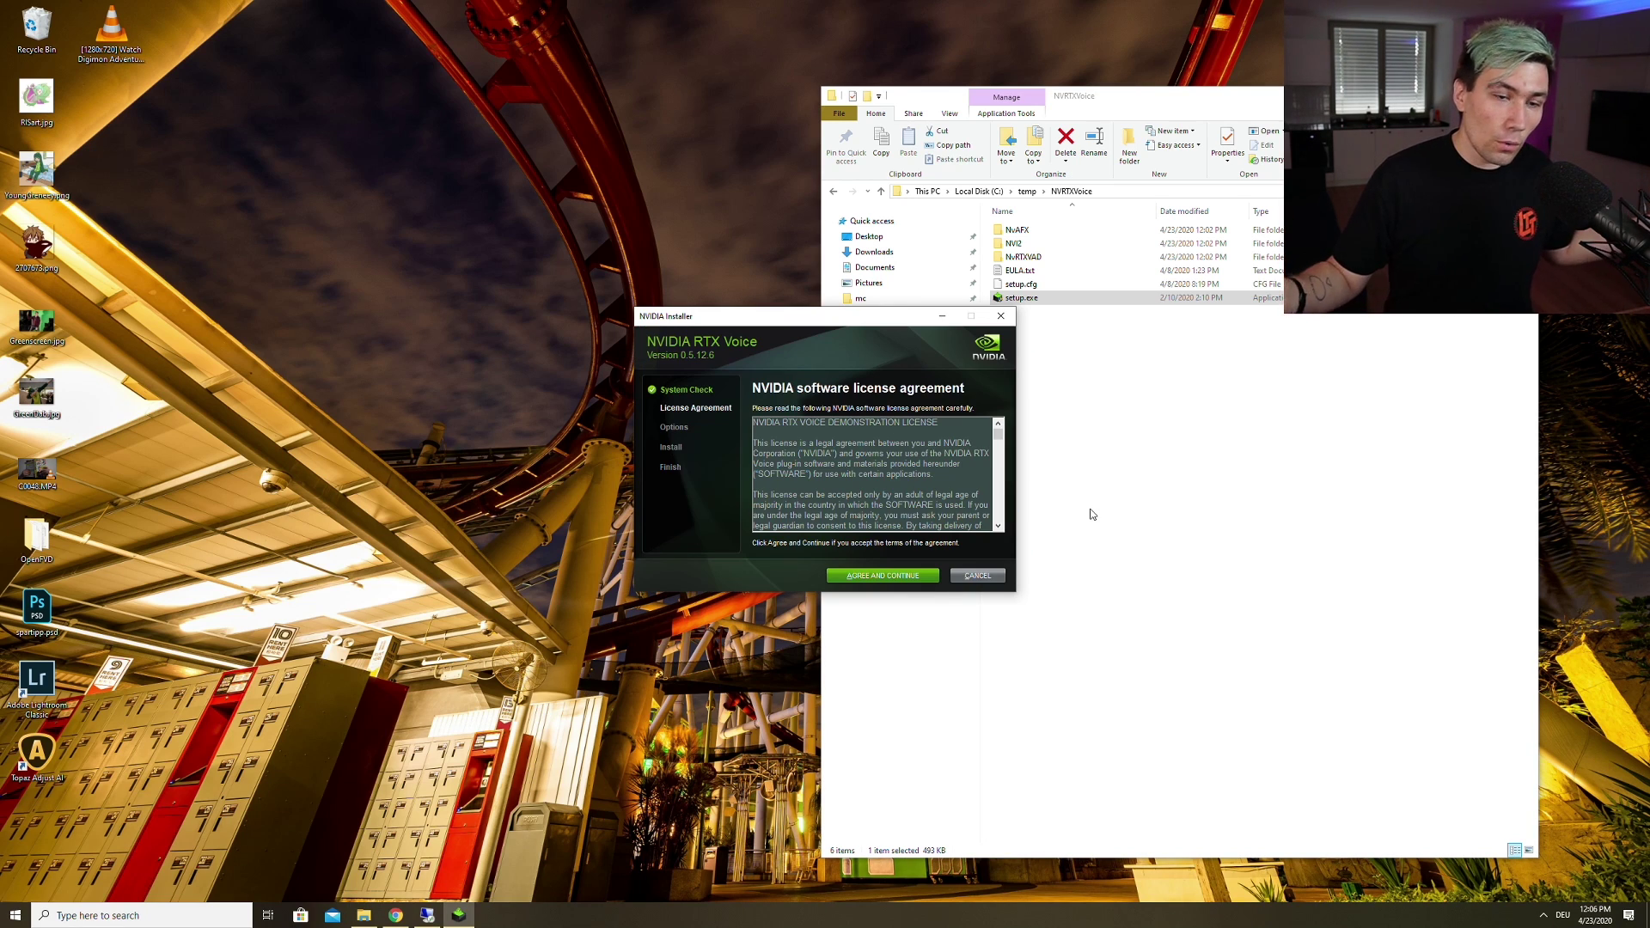
click(900, 585)
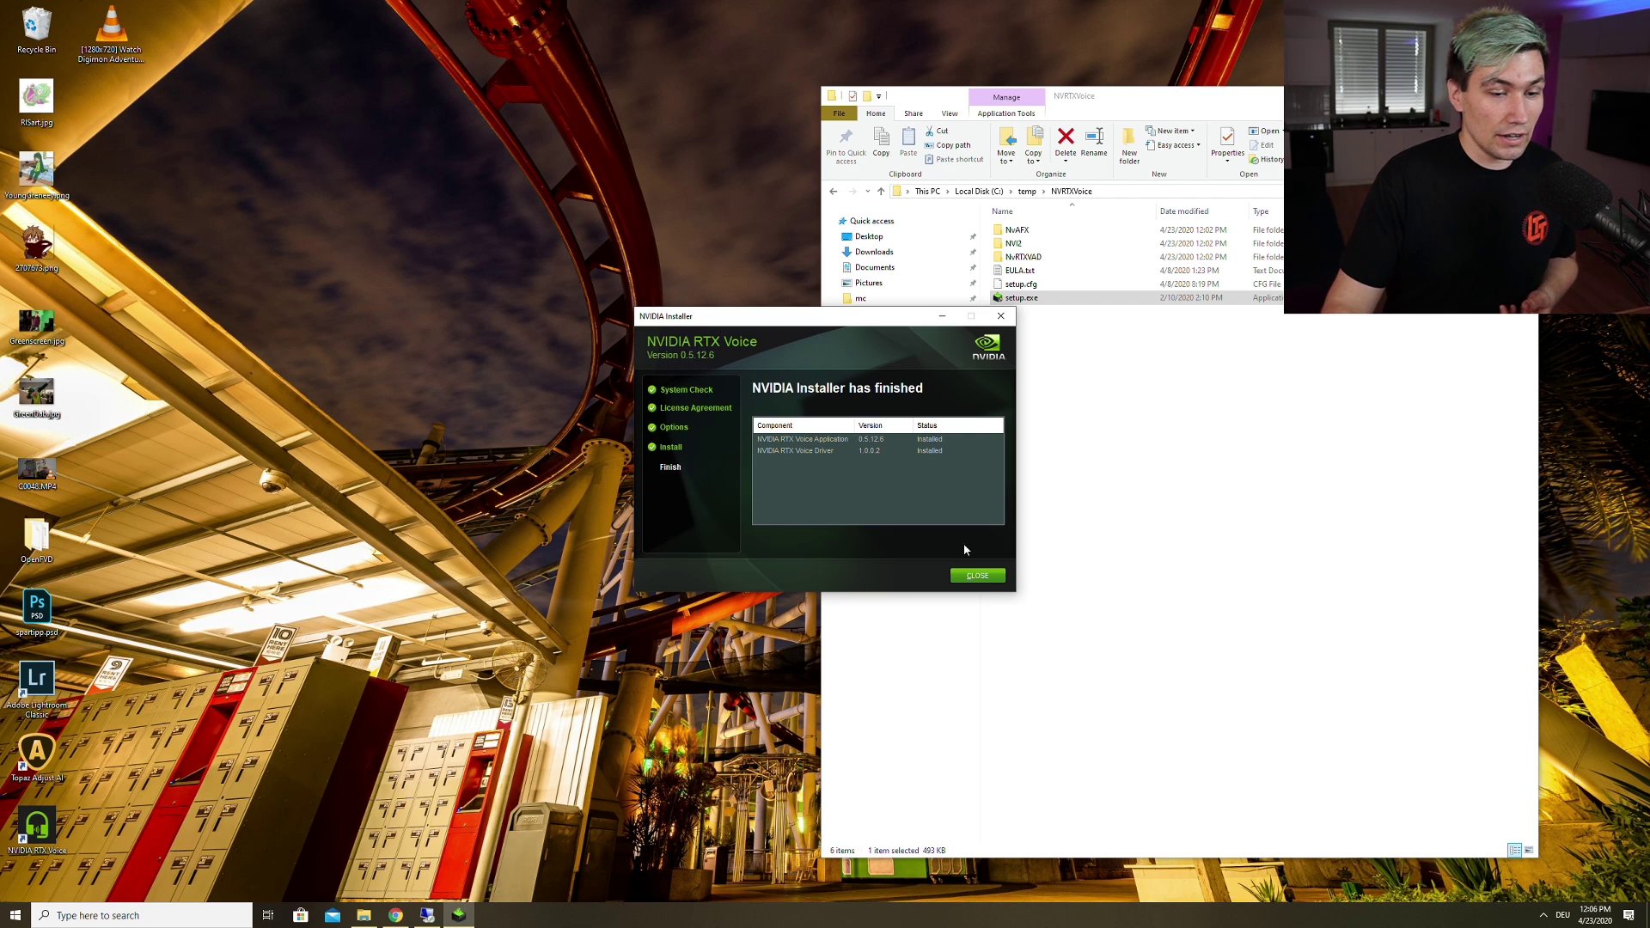
click(977, 576)
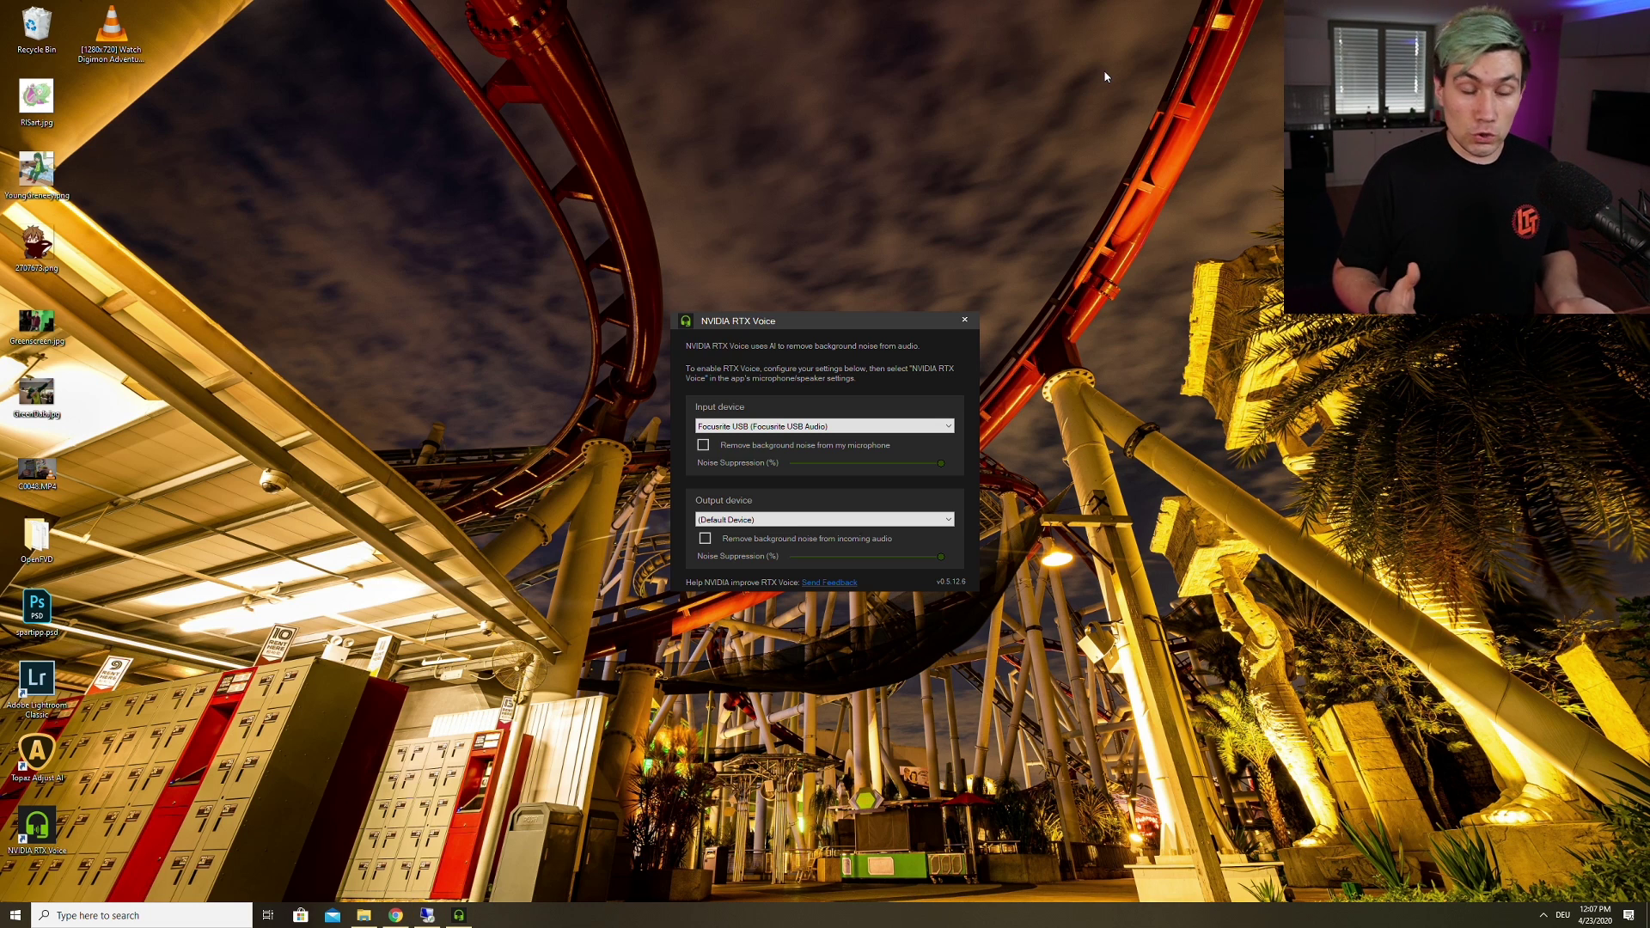
Search for OBS from the desktop and launch it.
key(super)
text(obs)
key(Return)
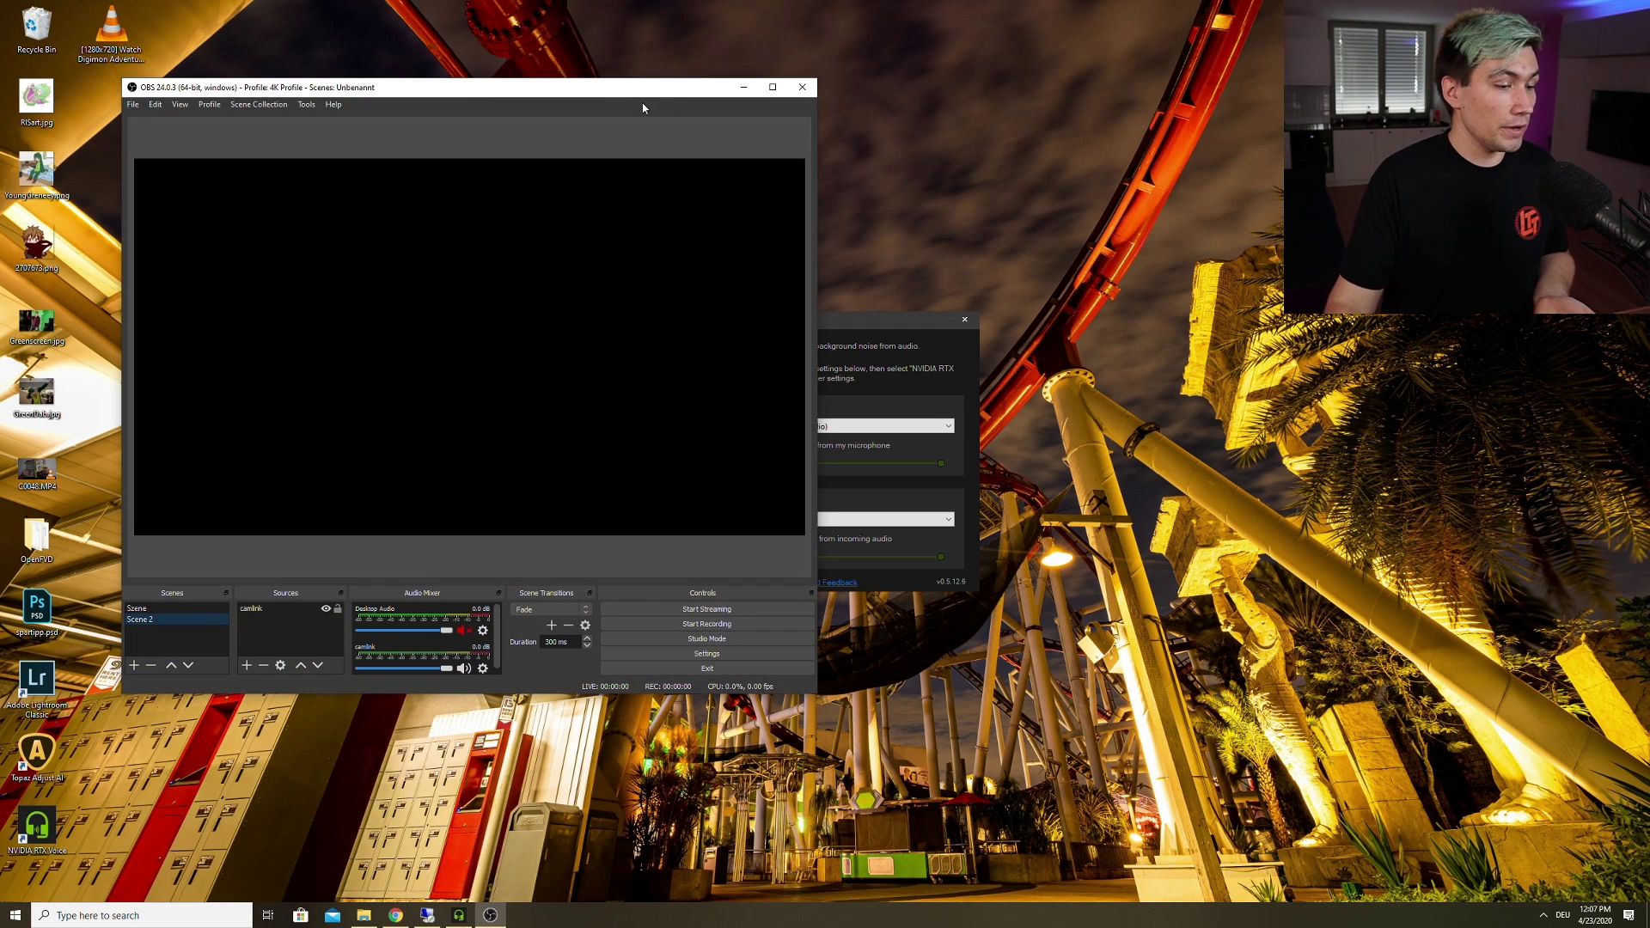
Add a new Audio Input Capture source named "RTX voice" to Scene 2.
click(246, 664)
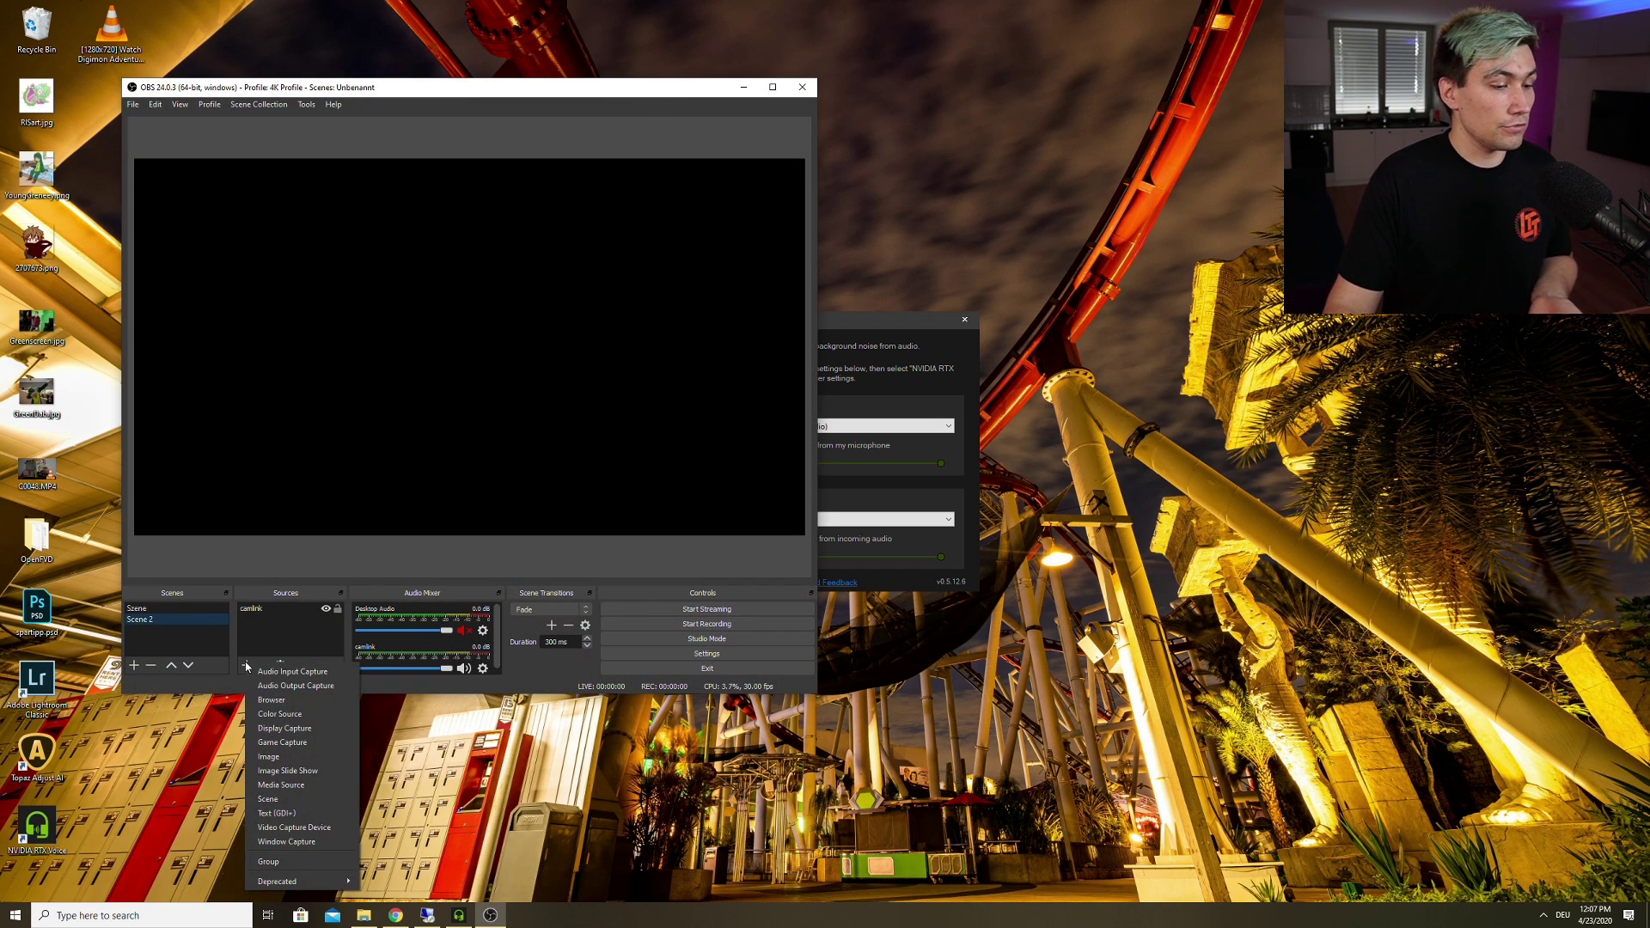
click(303, 675)
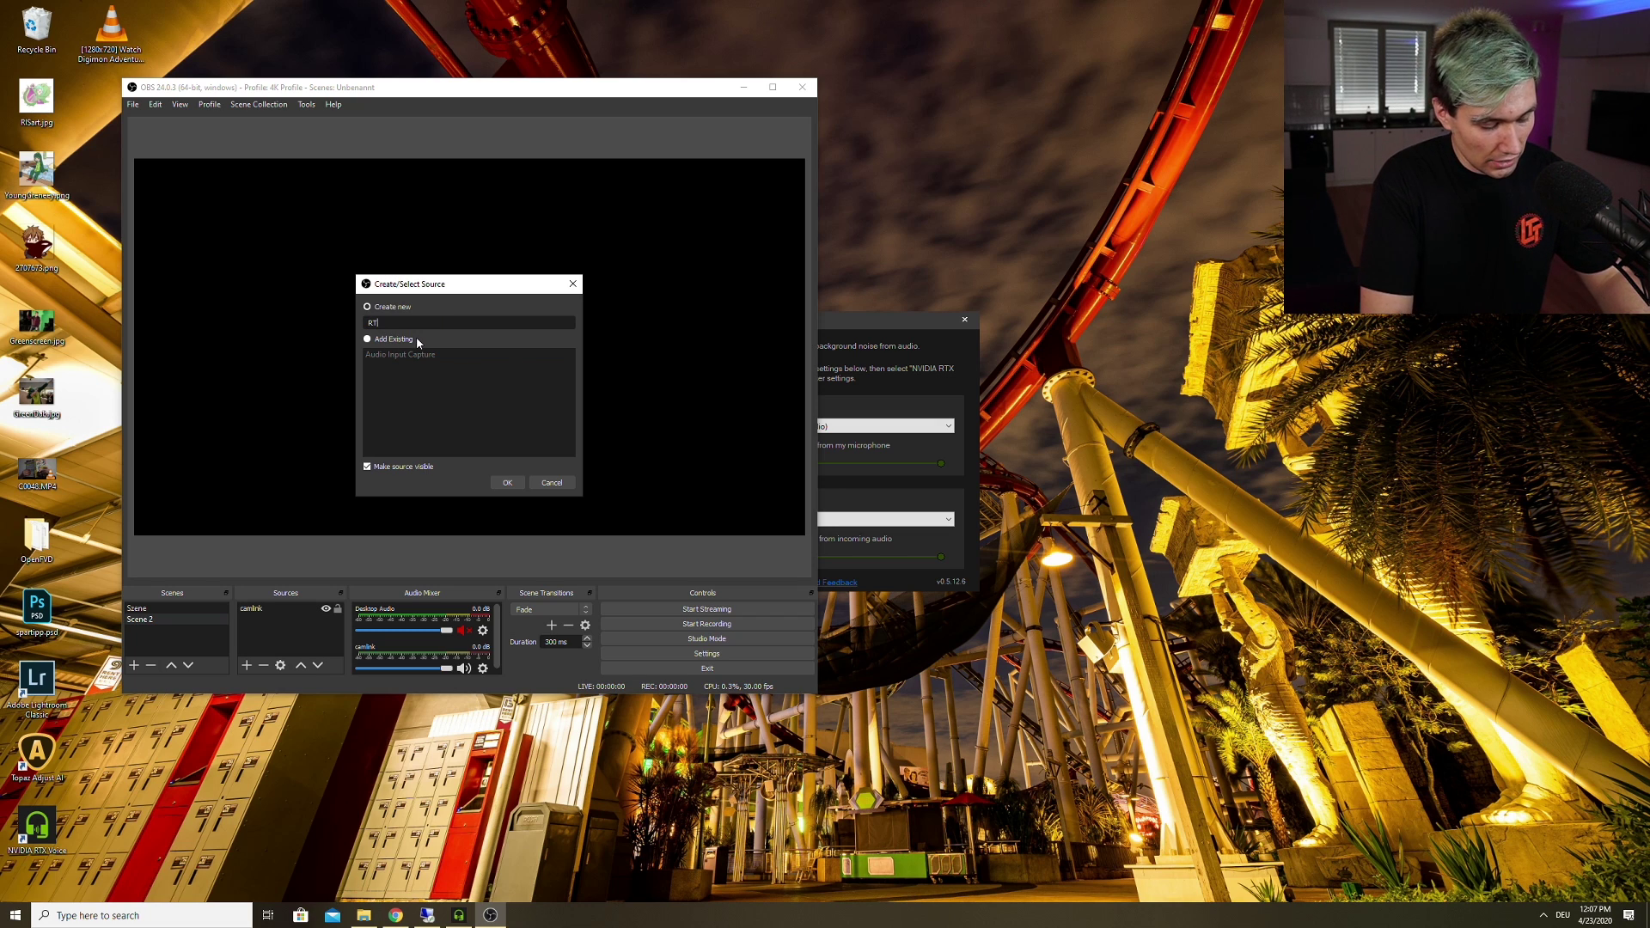
text(RTX voic)
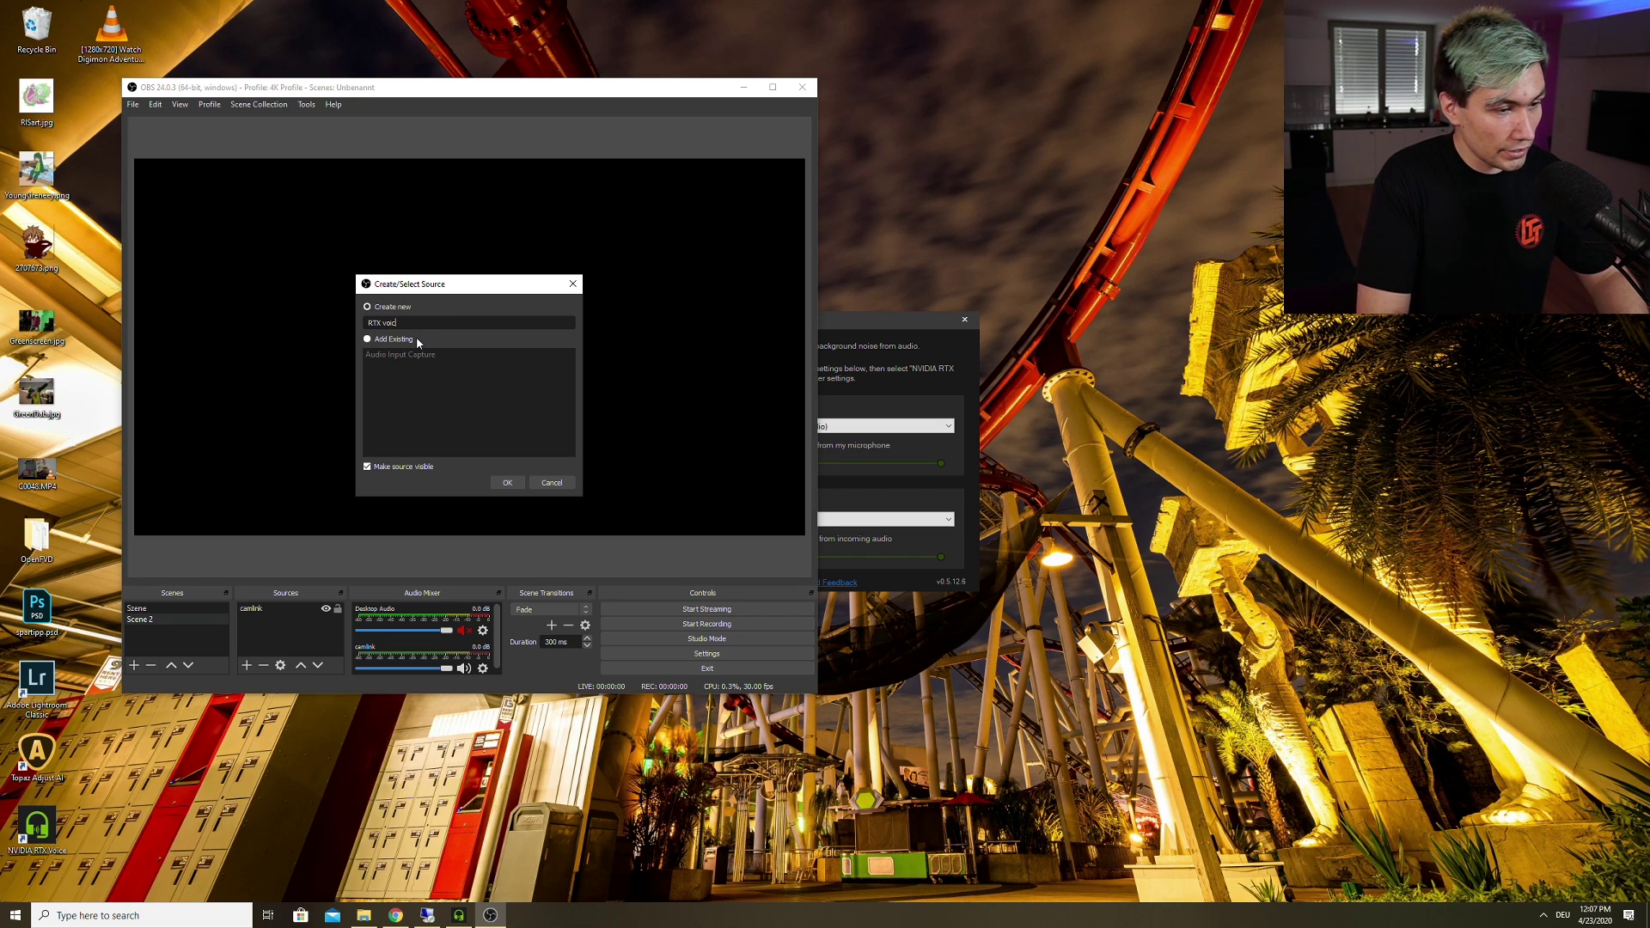
text(e)
key(Return)
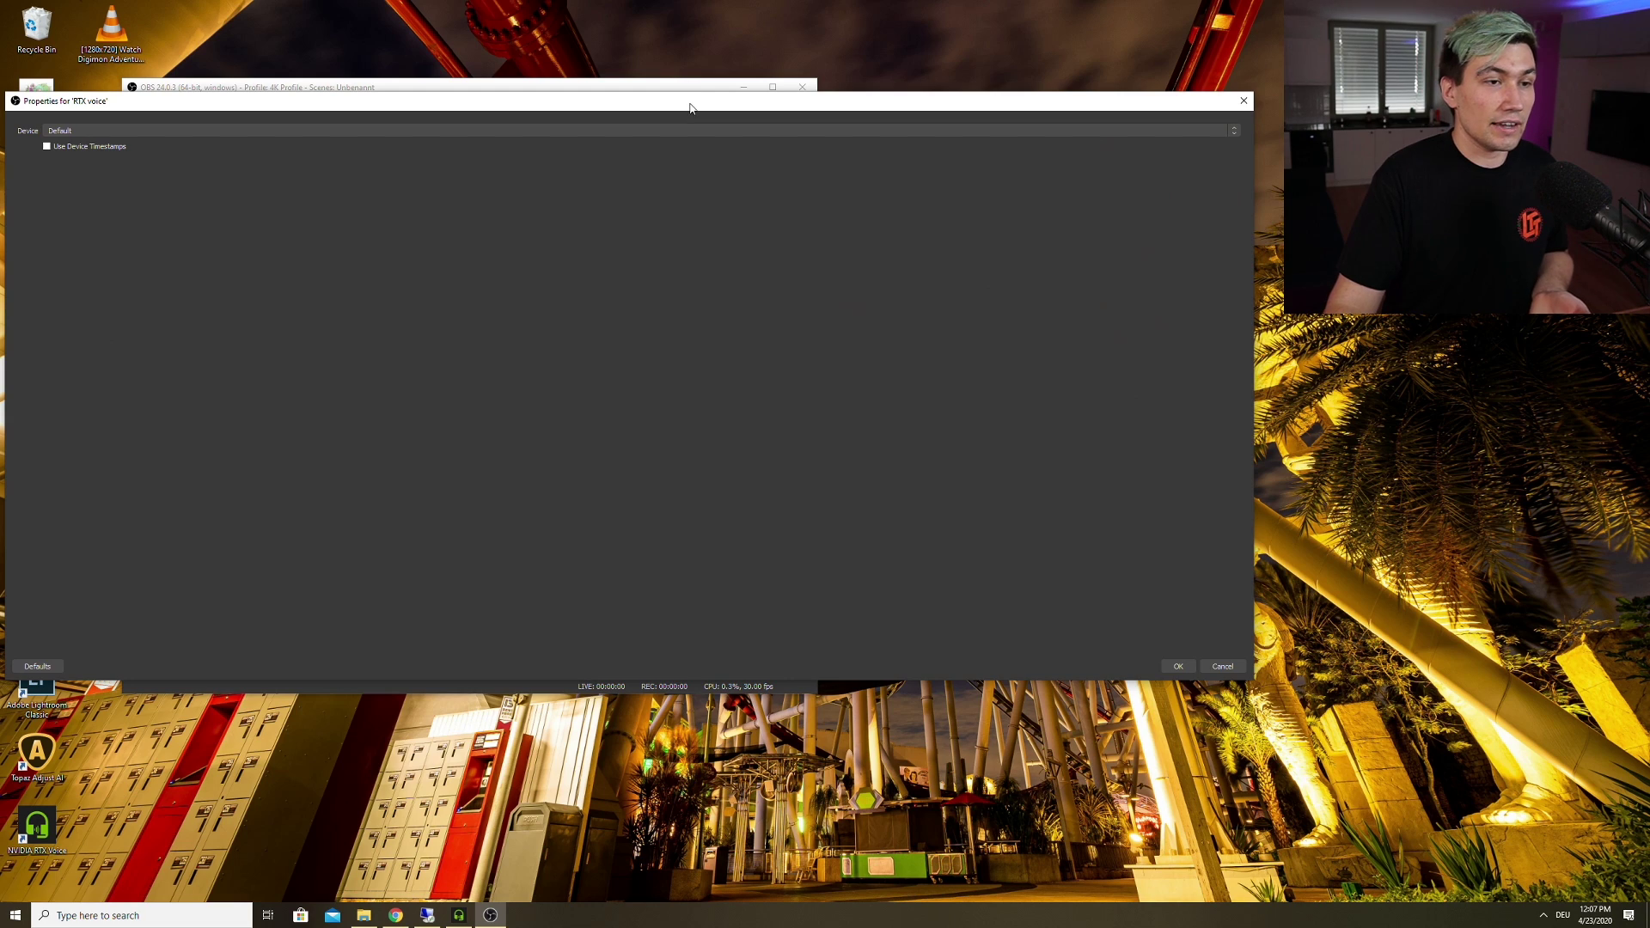
Set the RTX voice source's device to Mikrofon (NVIDIA RTX Voice) and accept the properties.
drag(689, 107, 827, 216)
click(487, 235)
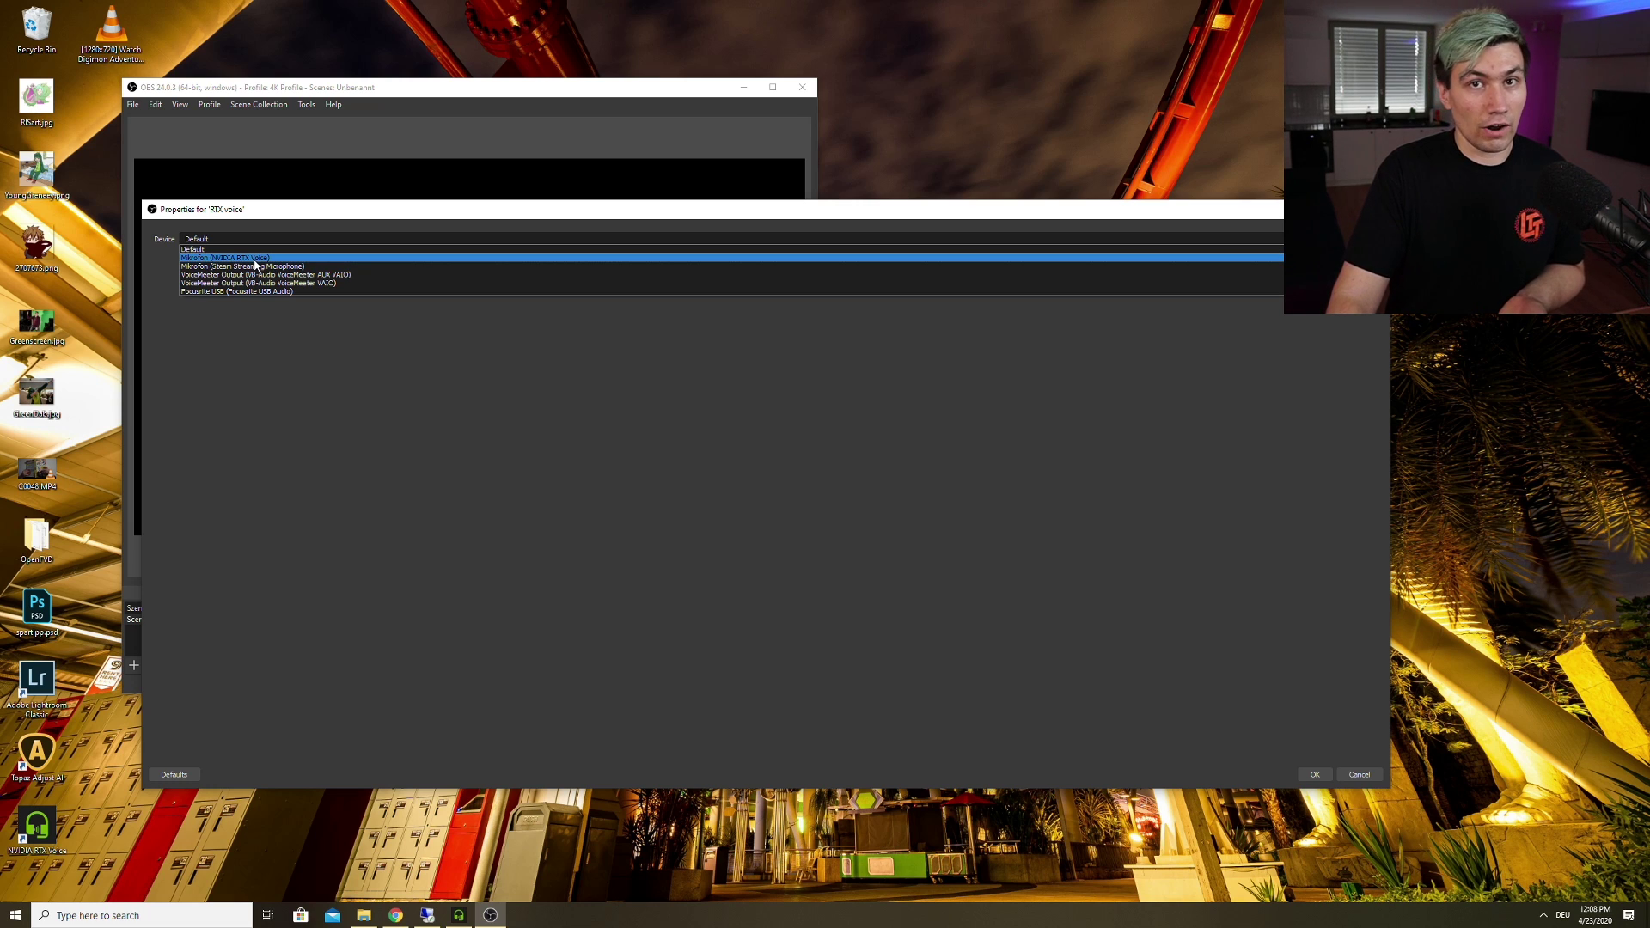
click(254, 259)
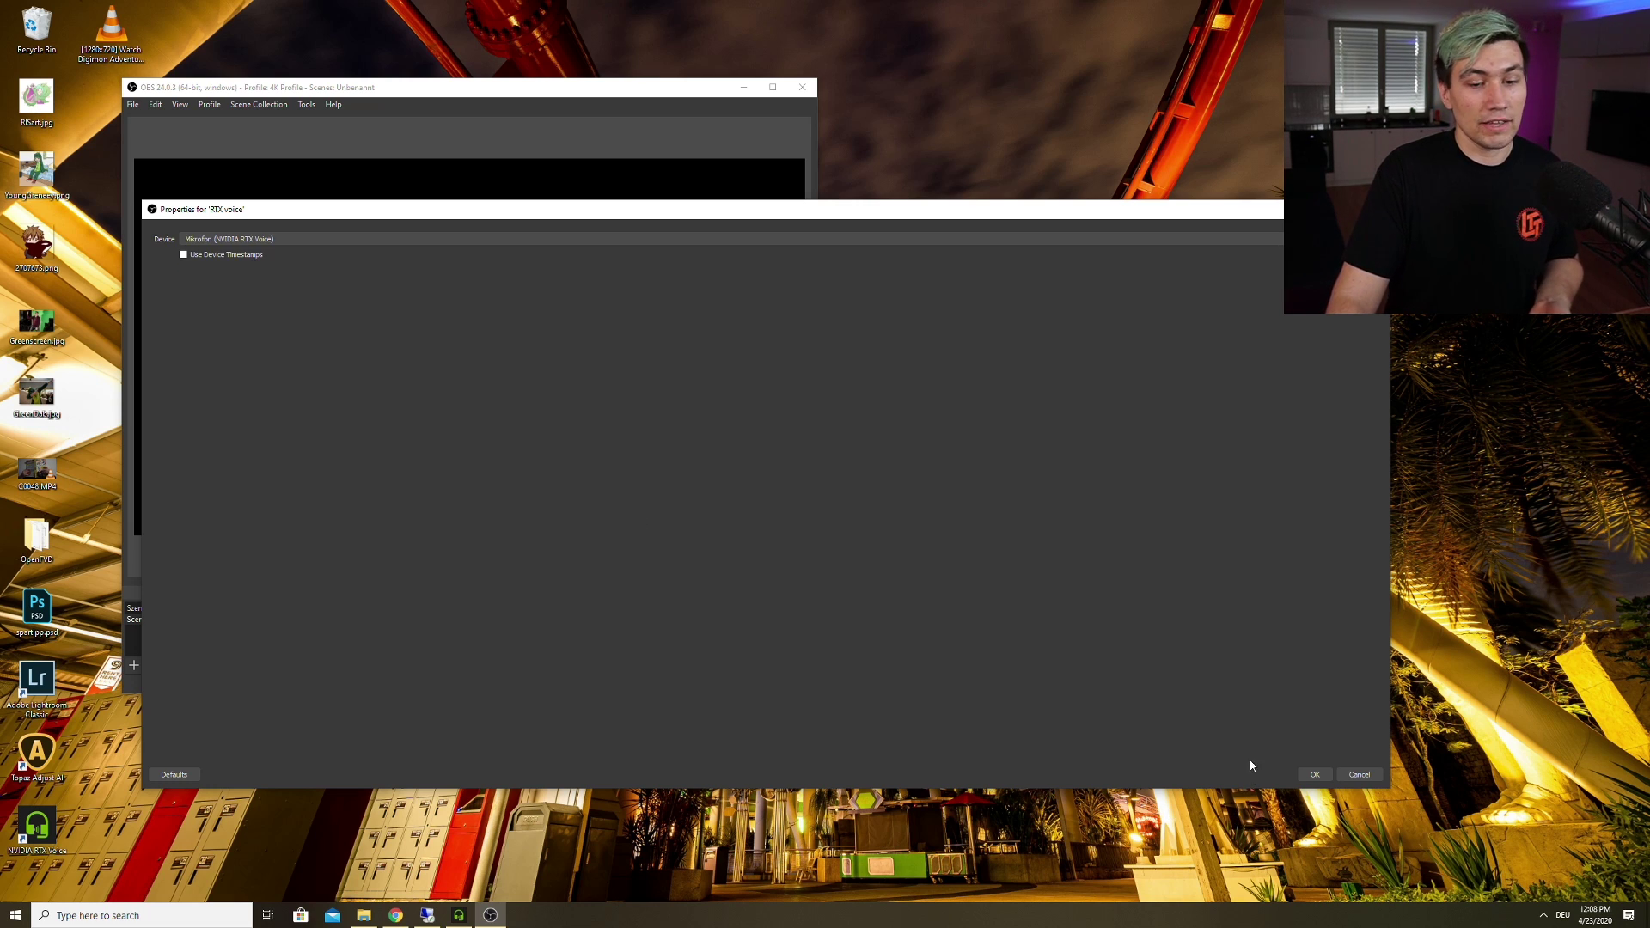
click(1315, 775)
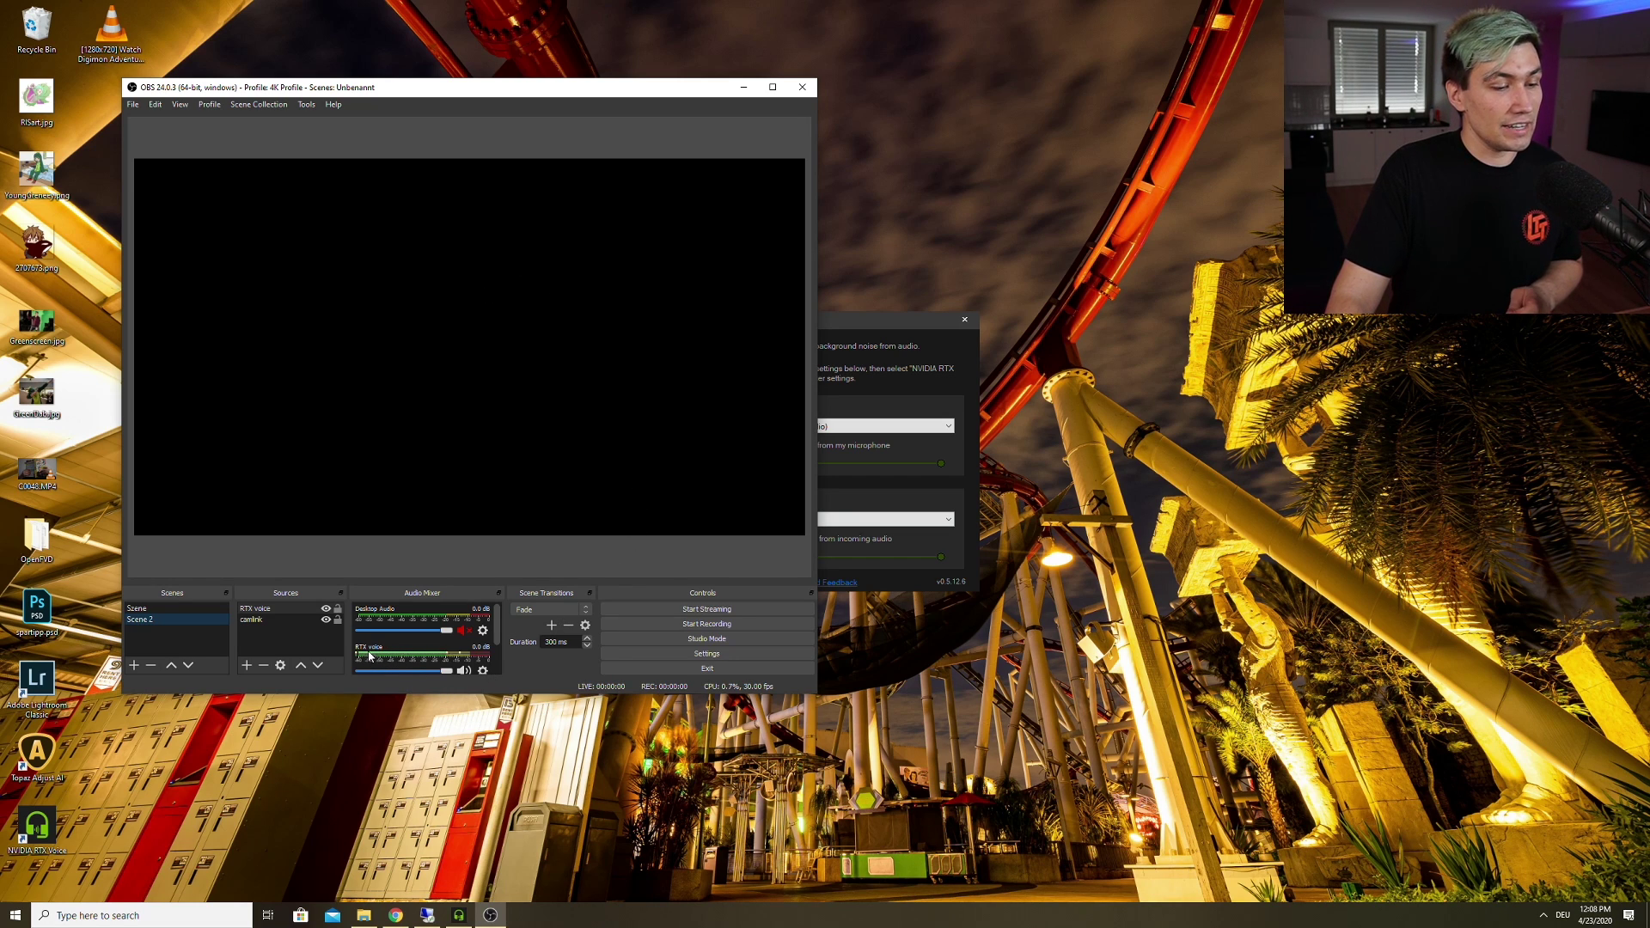
Switch to the NVIDIA RTX Voice window, place it beside OBS and review the available input devices.
click(883, 330)
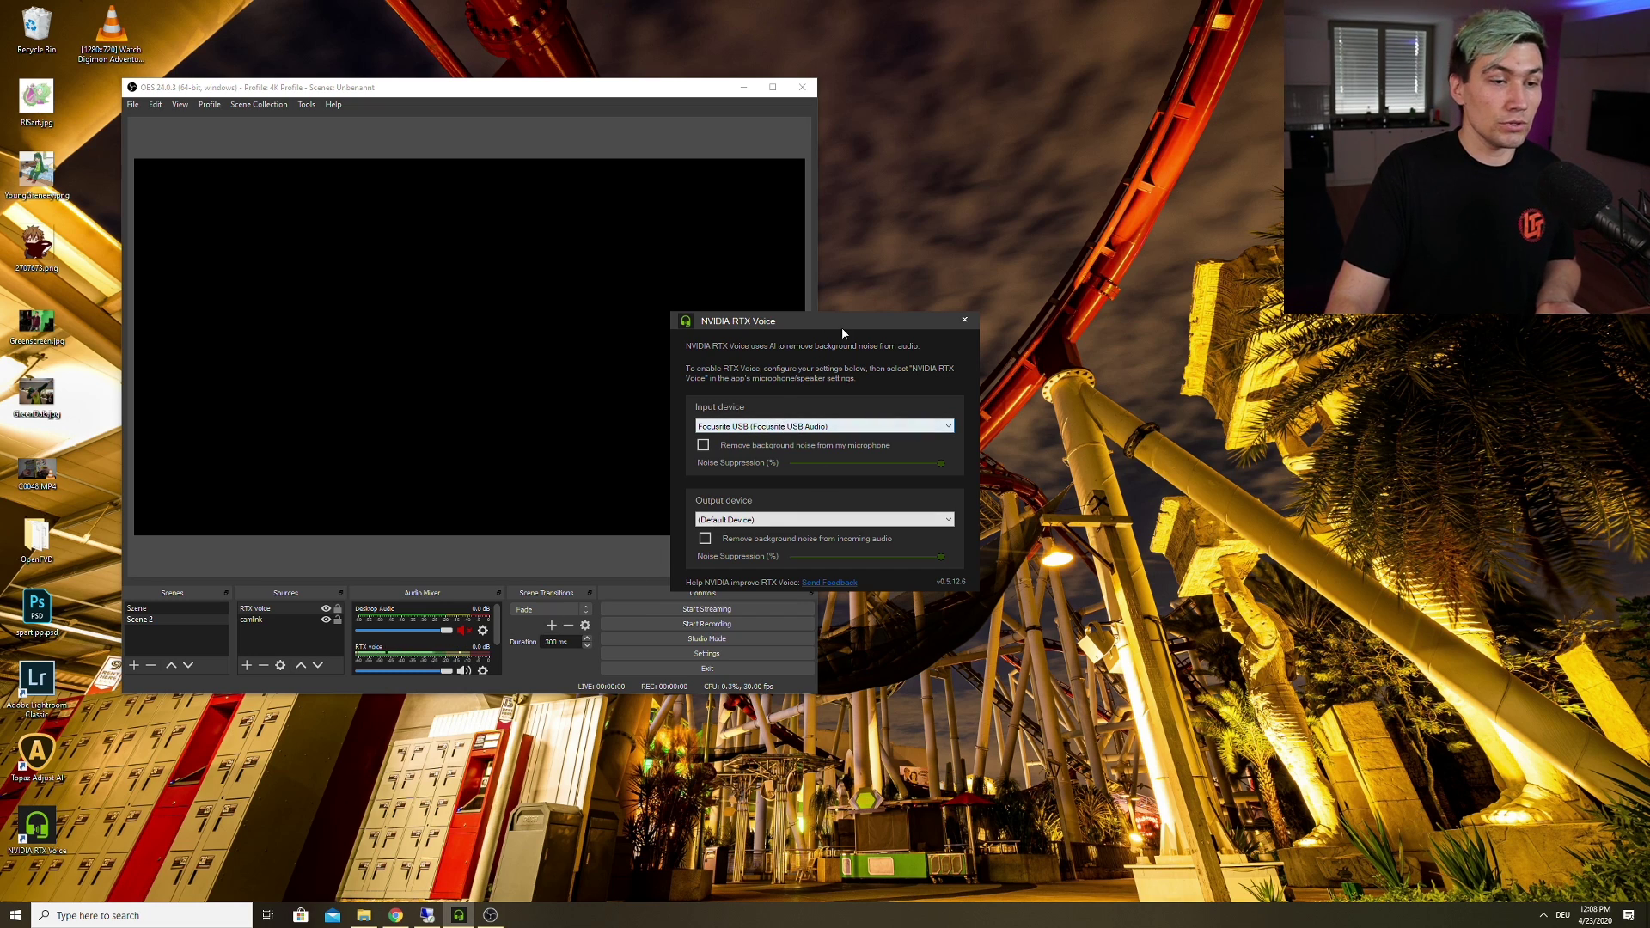
drag(842, 329, 1041, 294)
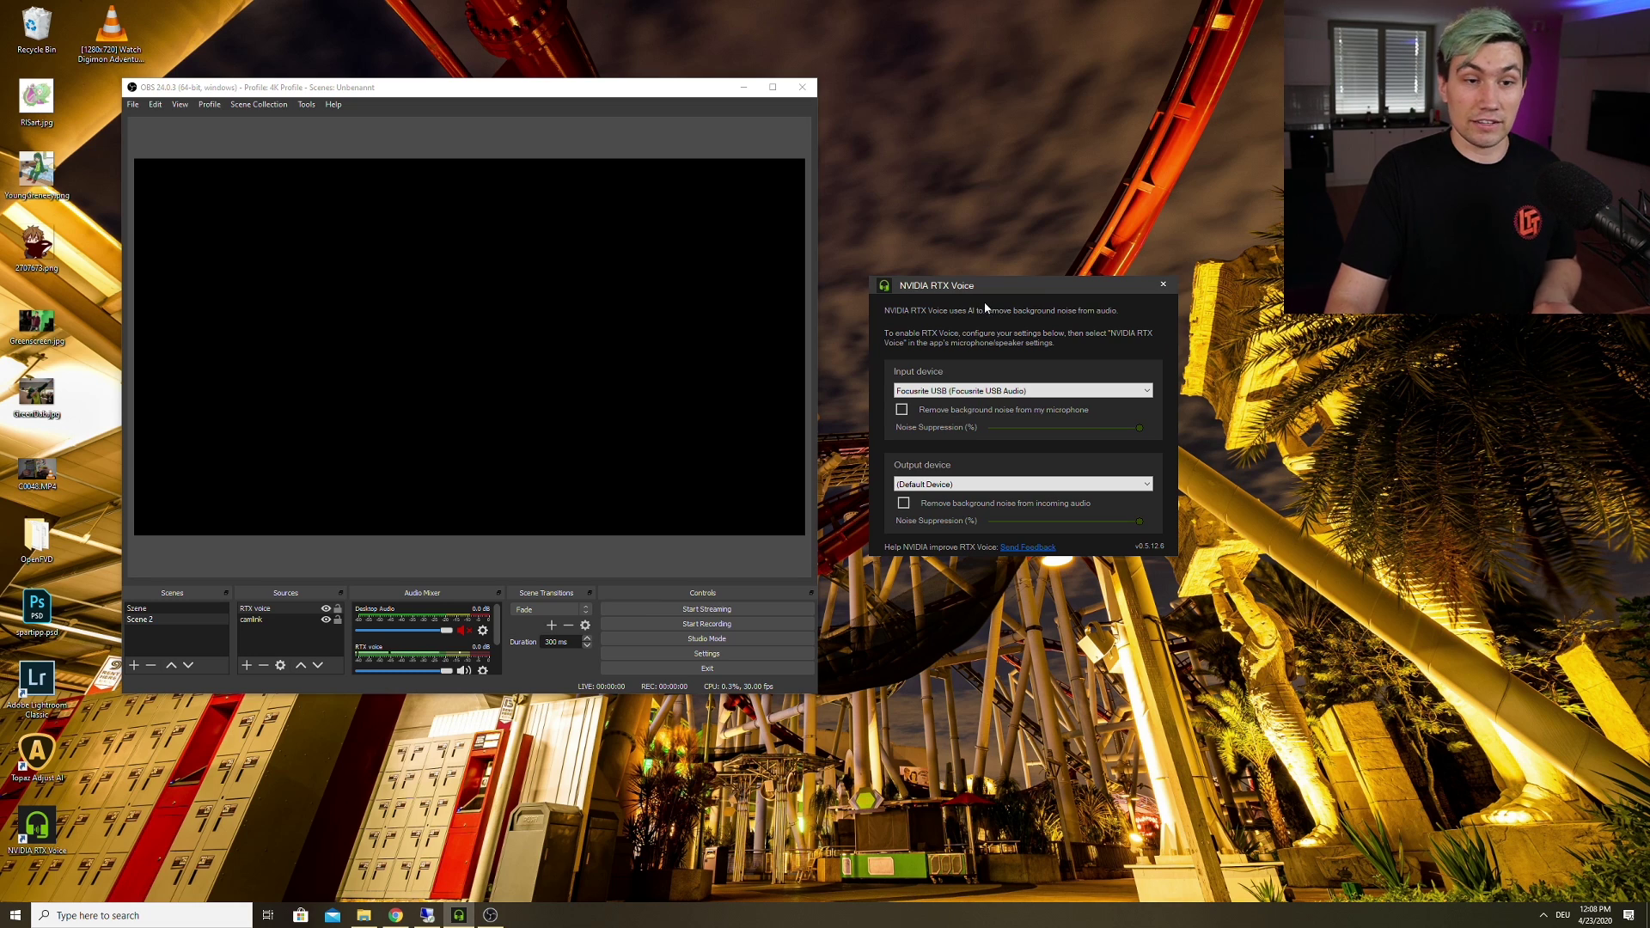
click(983, 393)
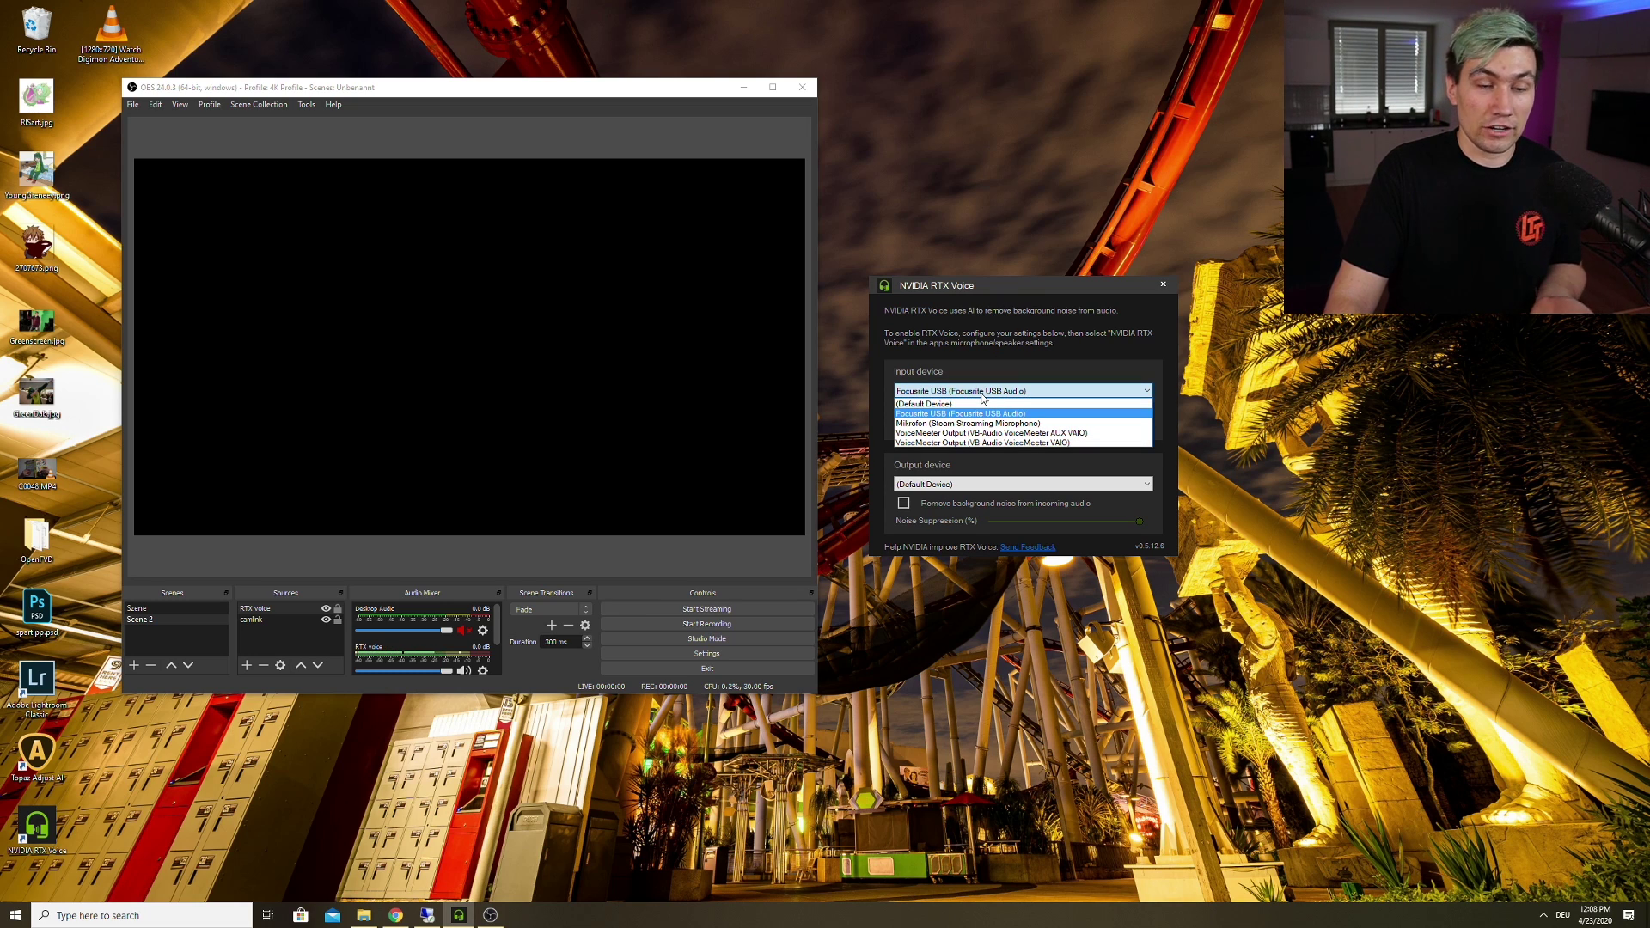
click(986, 392)
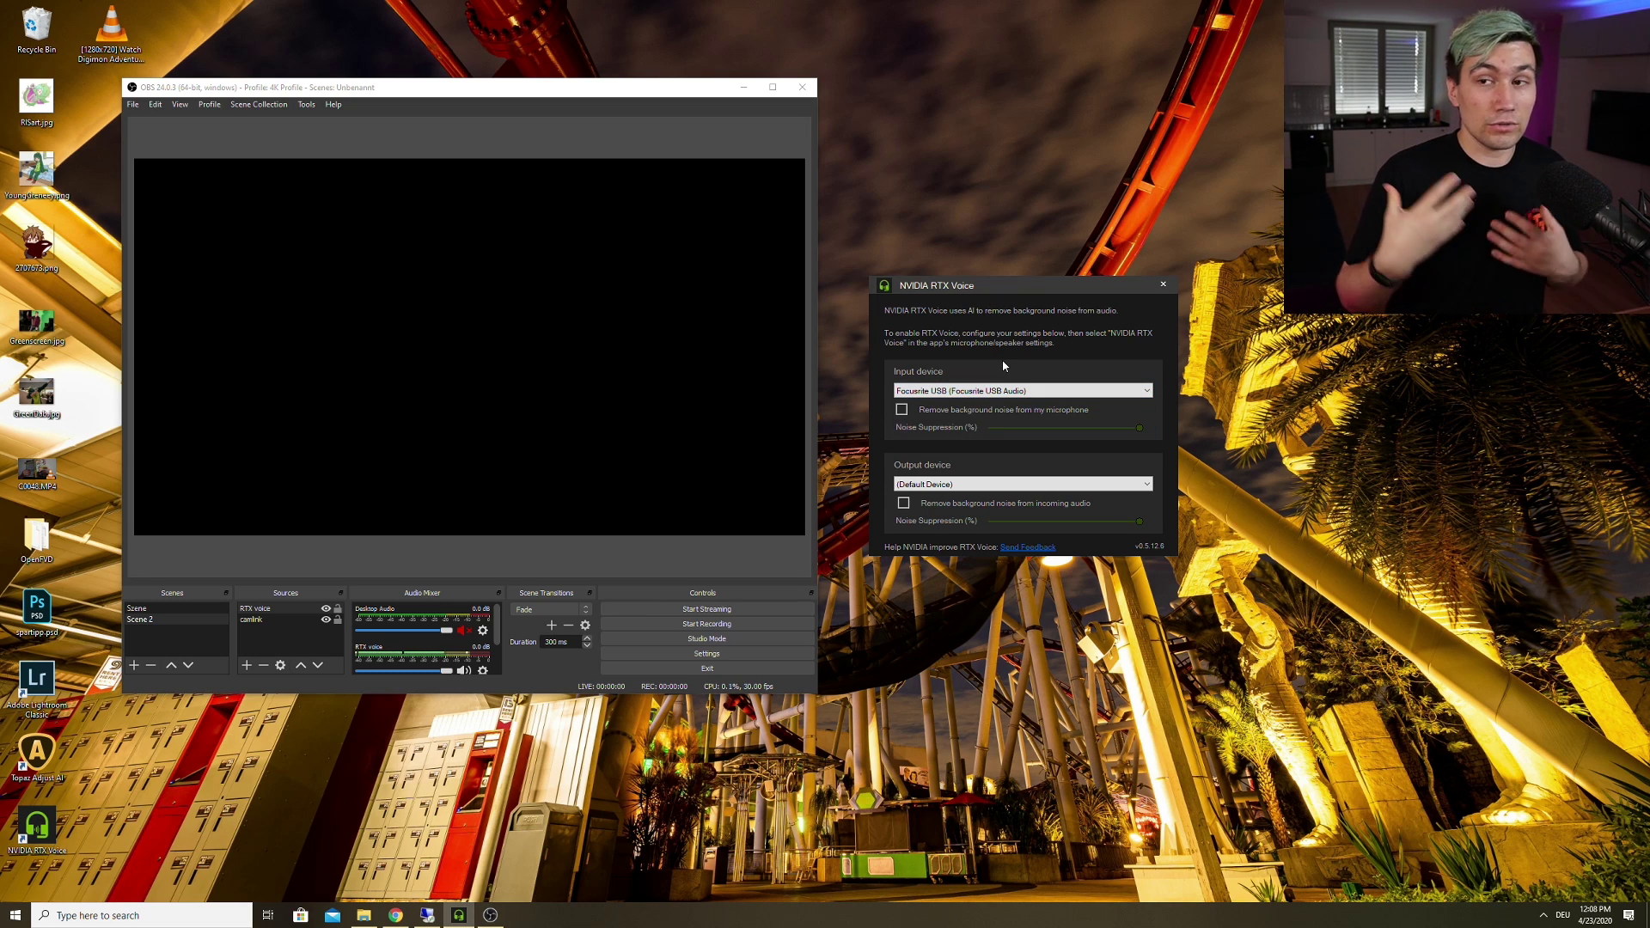